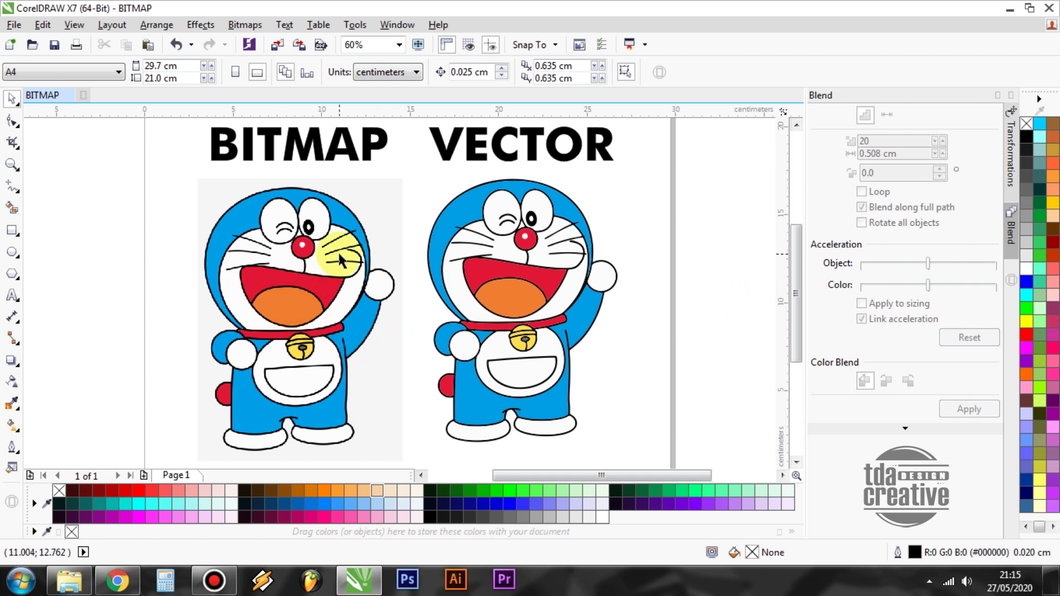
Step: Compare the line edges of the bitmap and vector Doraemon drawings at close range, around the whiskers and eyes
{"action": "scroll", "coordinate": [342, 257], "scroll_direction": "up", "scroll_amount": 6}
{"action": "scroll", "coordinate": [324, 284], "scroll_direction": "down", "scroll_amount": 2}
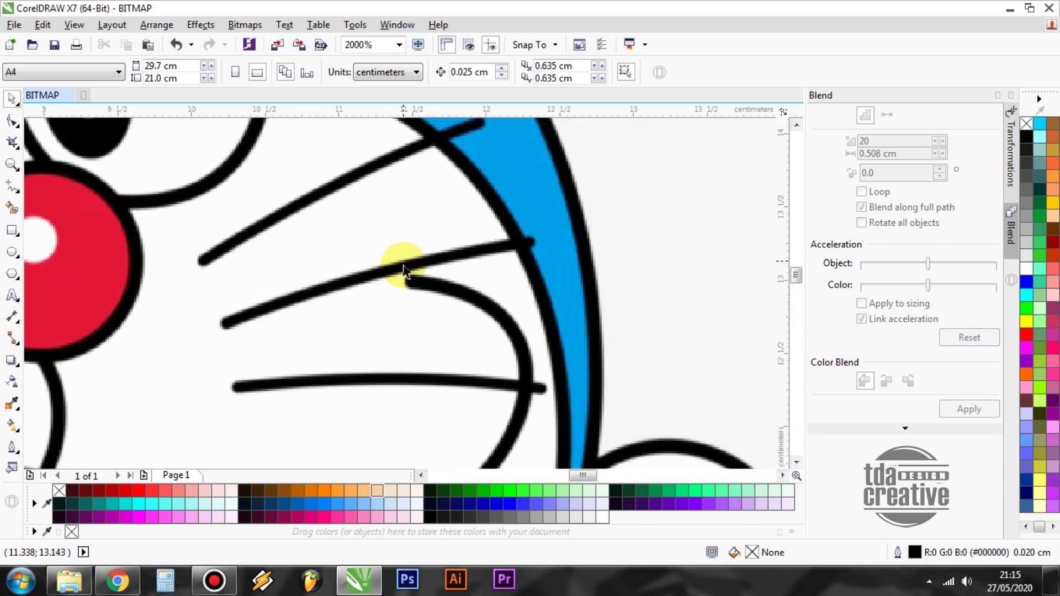
{"action": "scroll", "coordinate": [331, 276], "scroll_direction": "up", "scroll_amount": 2}
{"action": "scroll", "coordinate": [397, 238], "scroll_direction": "down", "scroll_amount": 2}
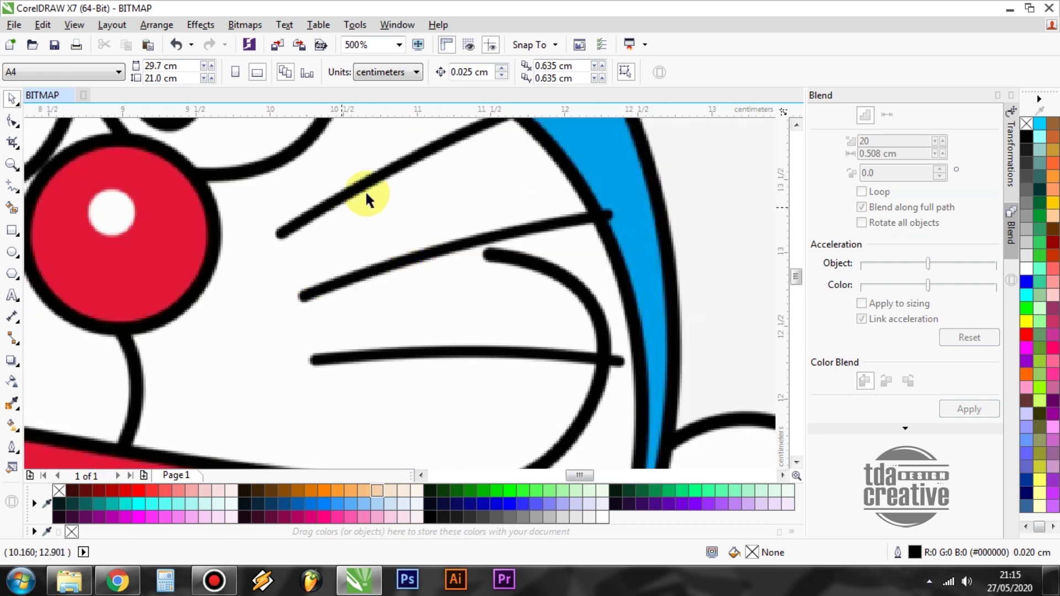
{"action": "scroll", "coordinate": [340, 196], "scroll_direction": "up", "scroll_amount": 2}
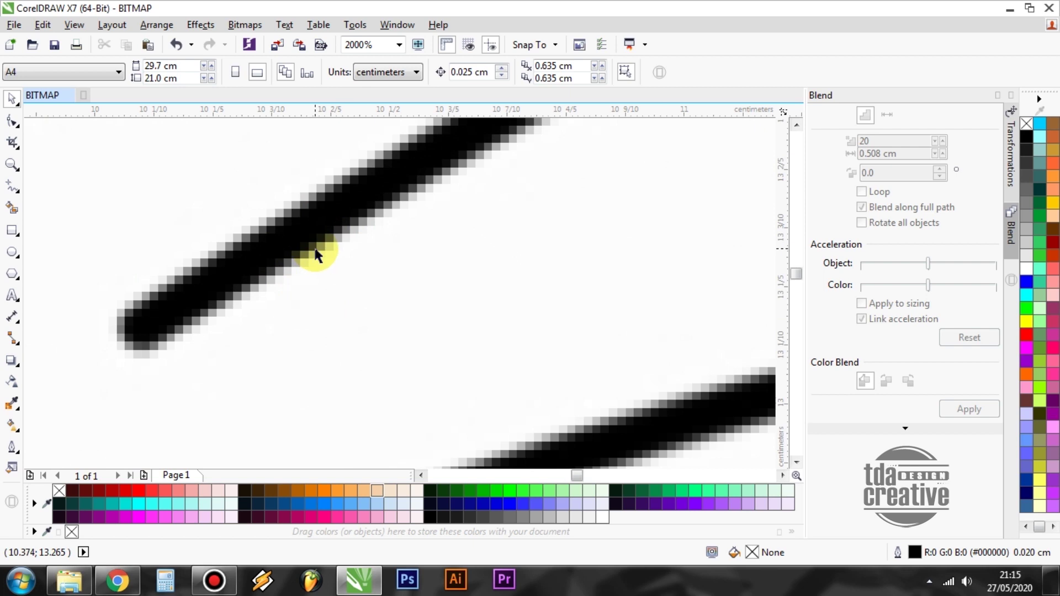
{"action": "scroll", "coordinate": [318, 249], "scroll_direction": "down", "scroll_amount": 2}
{"action": "scroll", "coordinate": [309, 243], "scroll_direction": "down", "scroll_amount": 3}
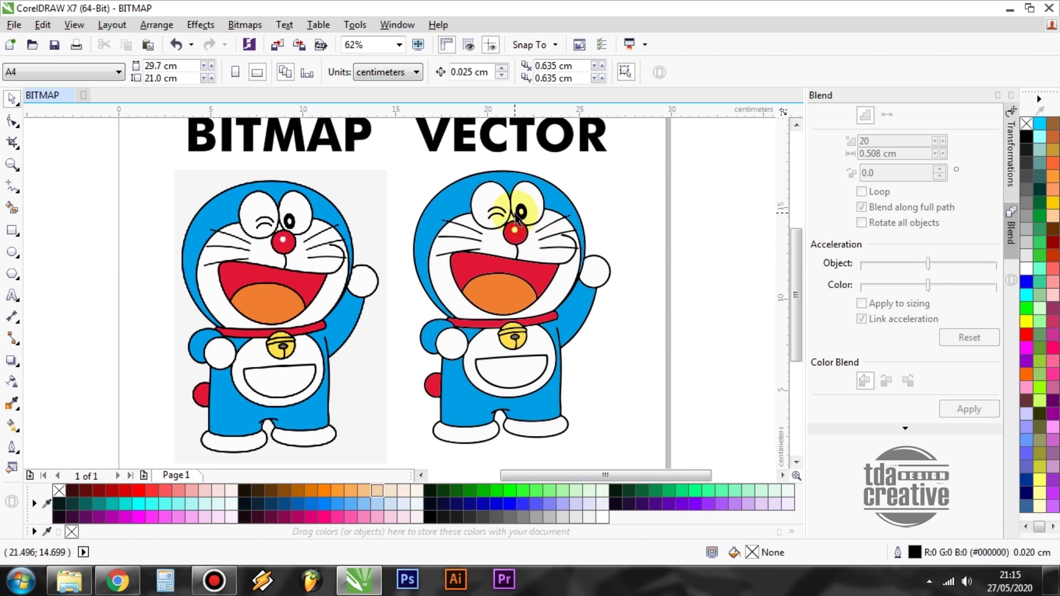
{"action": "scroll", "coordinate": [511, 206], "scroll_direction": "up", "scroll_amount": 5}
{"action": "scroll", "coordinate": [442, 221], "scroll_direction": "down", "scroll_amount": 2}
{"action": "scroll", "coordinate": [461, 213], "scroll_direction": "up", "scroll_amount": 1}
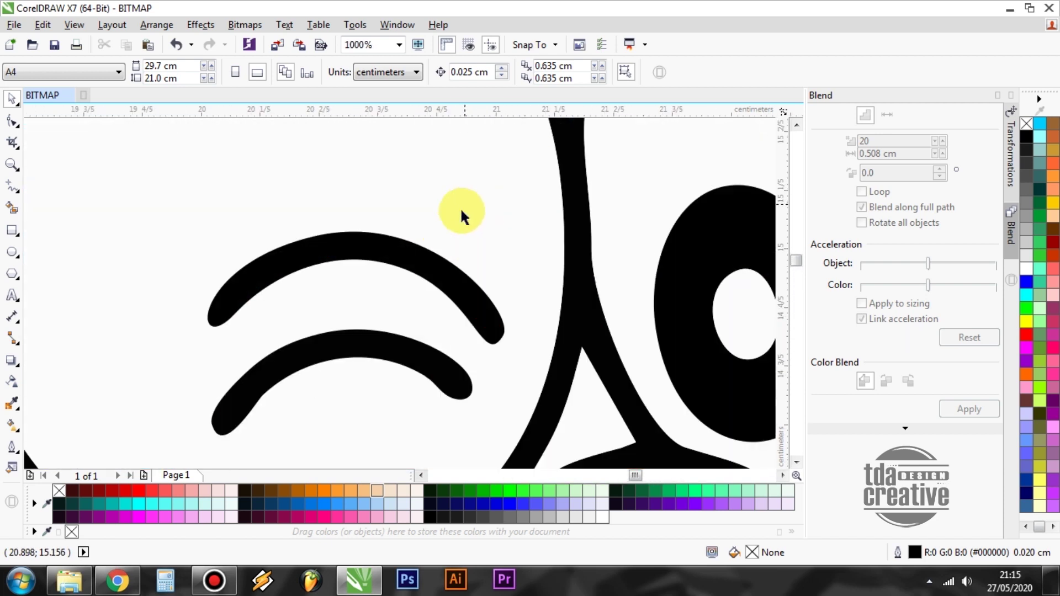
{"action": "scroll", "coordinate": [530, 290], "scroll_direction": "down", "scroll_amount": 1}
{"action": "scroll", "coordinate": [527, 295], "scroll_direction": "down", "scroll_amount": 3}
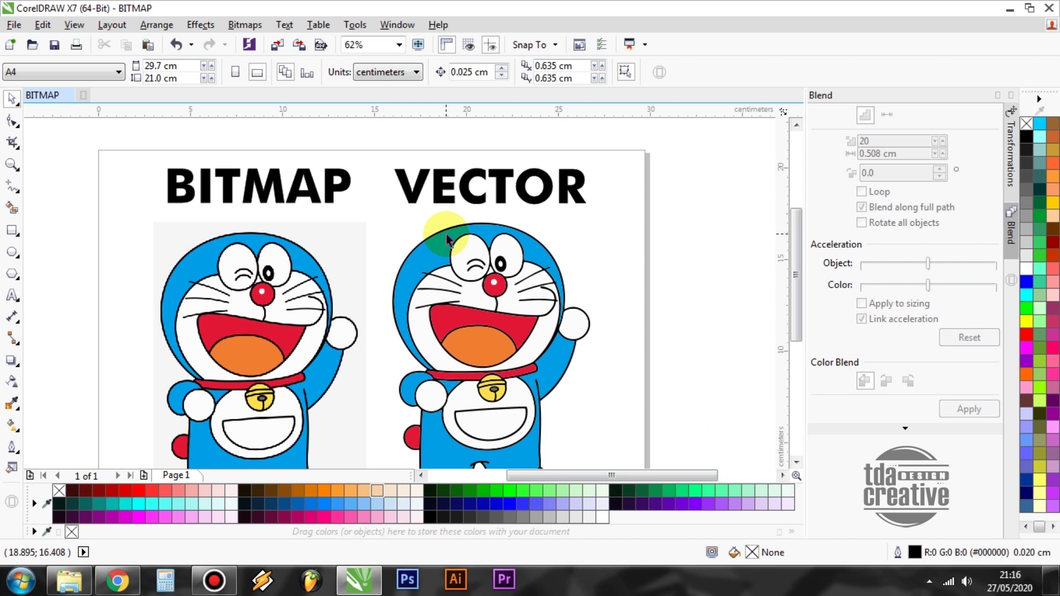
{"action": "left_click", "coordinate": [660, 211]}
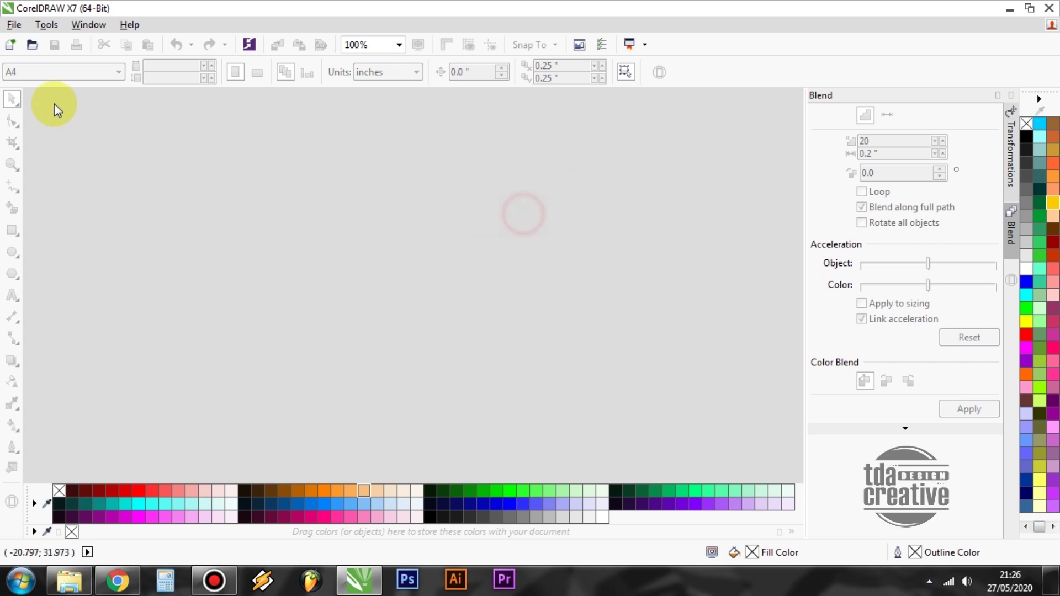
Step: Create a new A4 portrait document named BITMAP TO VECTOR, in centimeters, with RGB color and 300 dpi
{"action": "left_click", "coordinate": [14, 24]}
{"action": "left_click", "coordinate": [40, 47]}
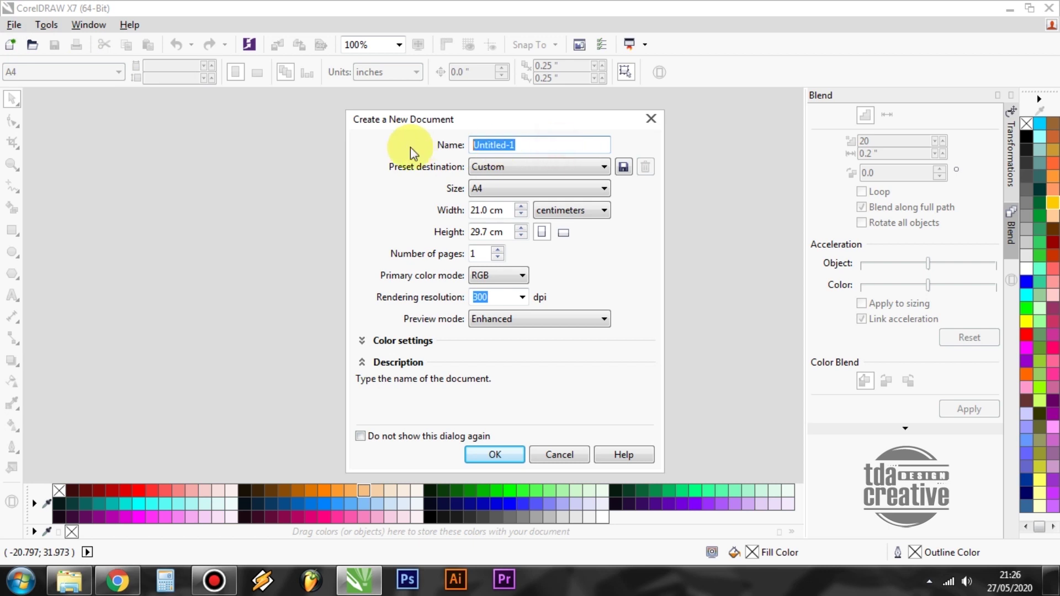
{"action": "type", "text": "BITMAP TO VECTOR"}
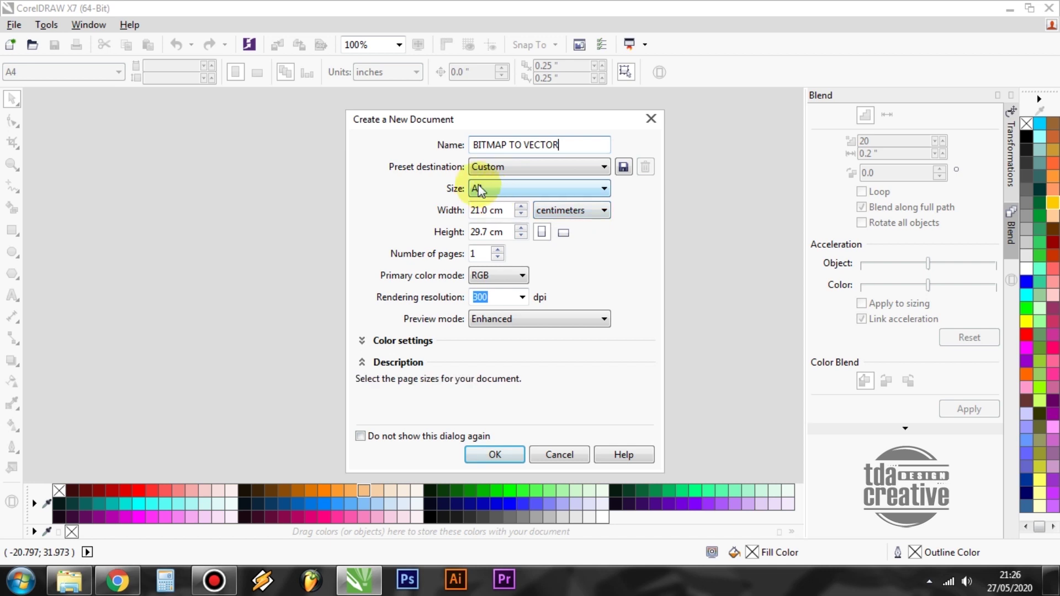
{"action": "left_click", "coordinate": [574, 211]}
{"action": "left_click", "coordinate": [559, 343]}
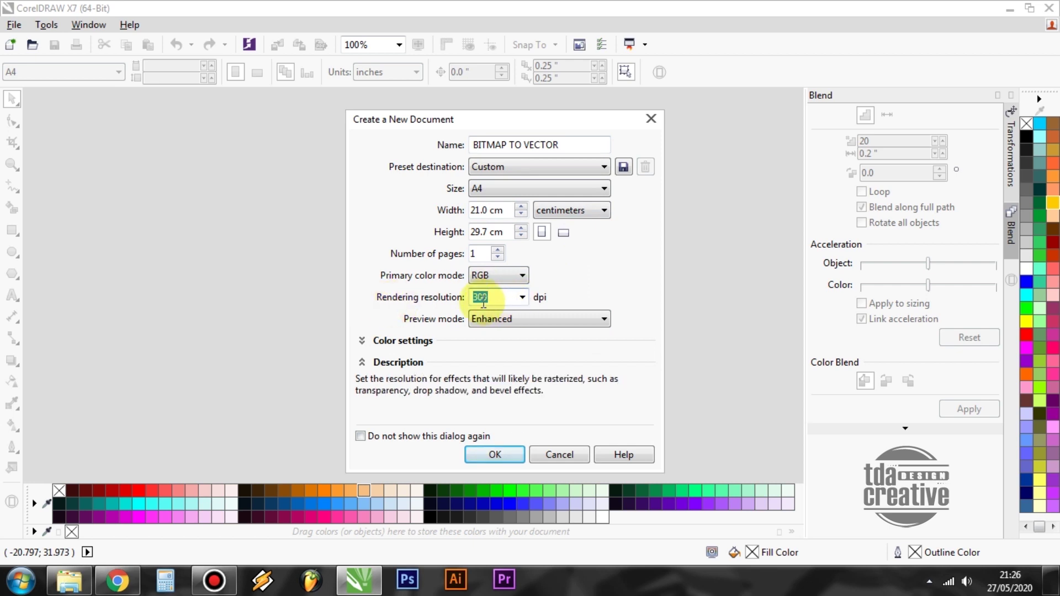
{"action": "left_click", "coordinate": [494, 458]}
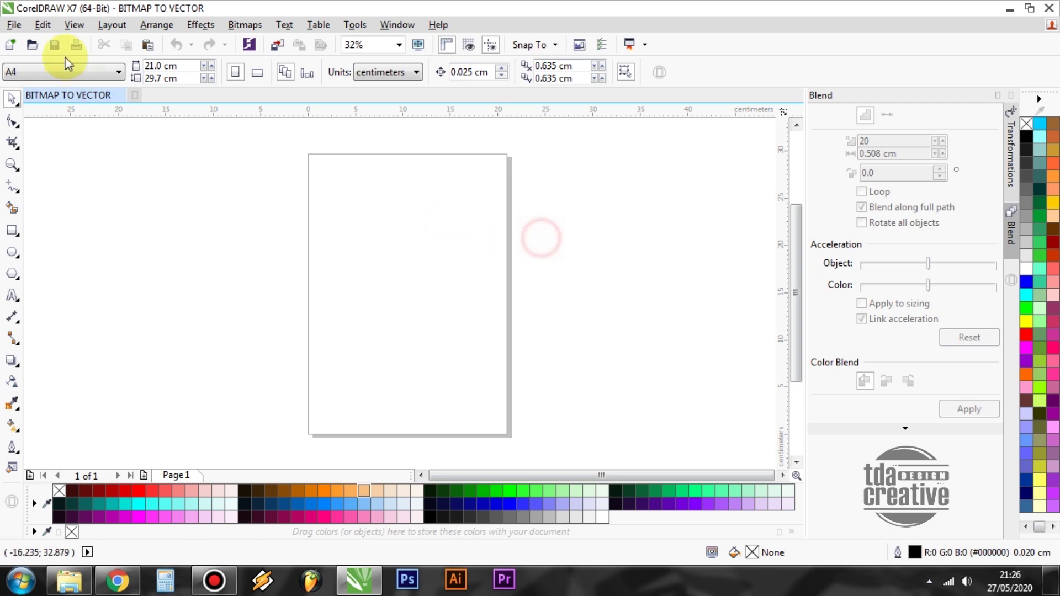
Step: Import the Doraemon PNG from the Documents library and place it inside the page at about 14.7 by 20.3 cm
{"action": "left_click", "coordinate": [13, 27]}
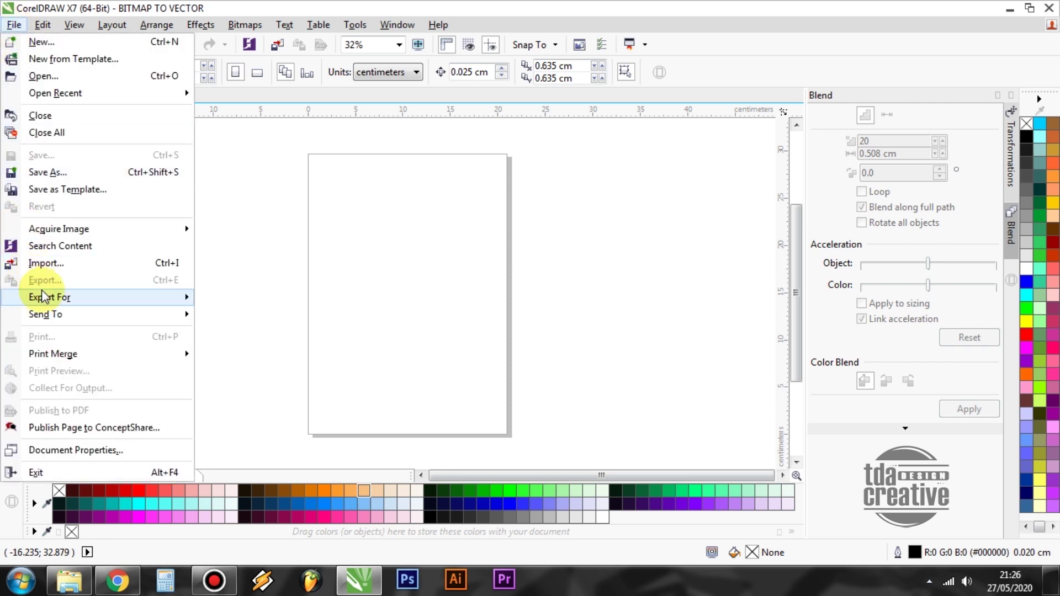
{"action": "left_click", "coordinate": [47, 263]}
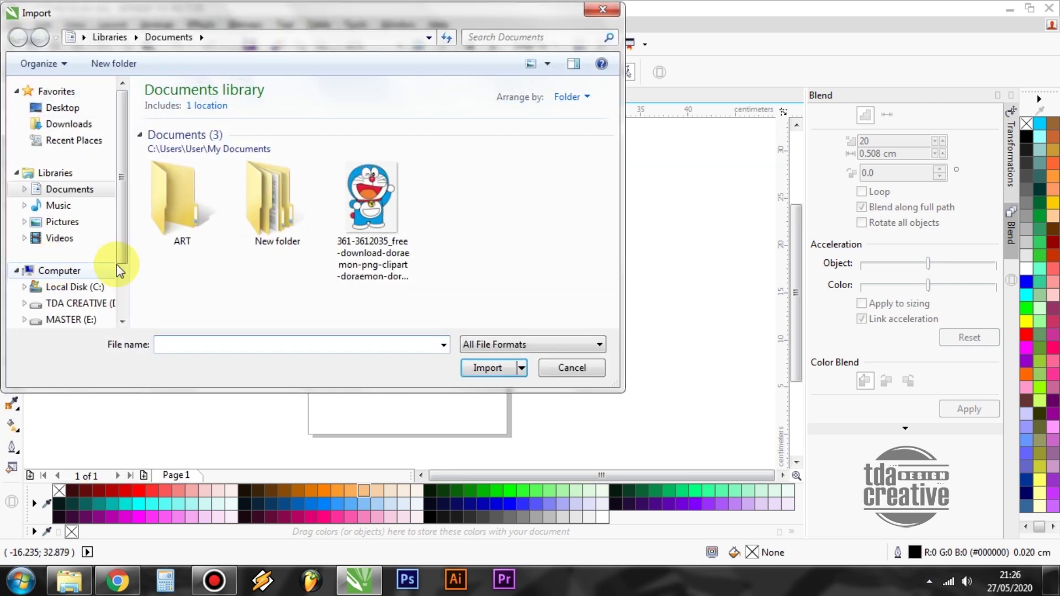
{"action": "left_click", "coordinate": [378, 204]}
{"action": "left_click", "coordinate": [484, 367]}
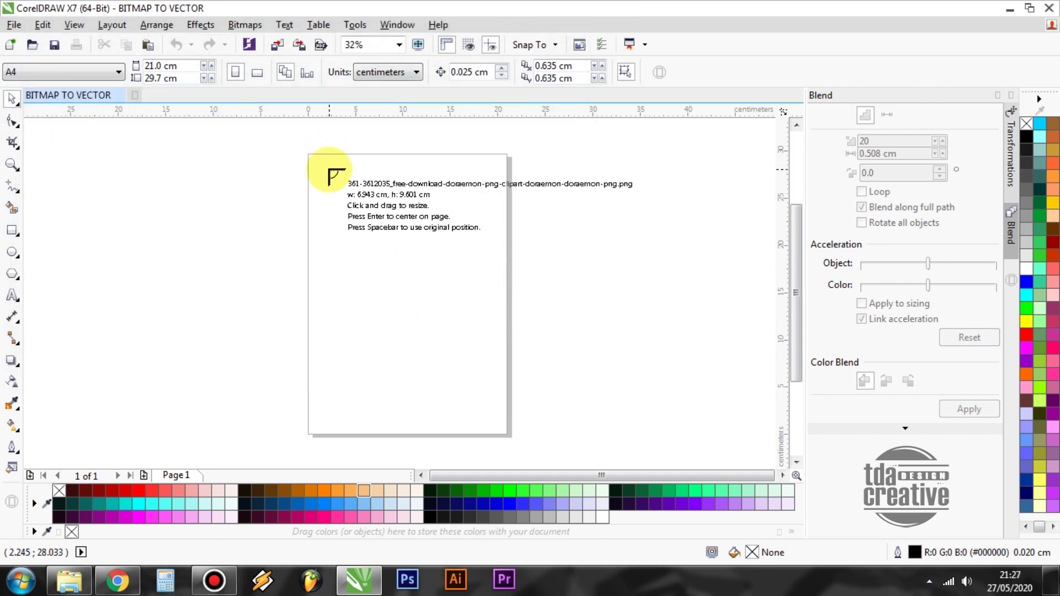
{"action": "left_click_drag", "start_coordinate": [329, 170], "coordinate": [468, 416]}
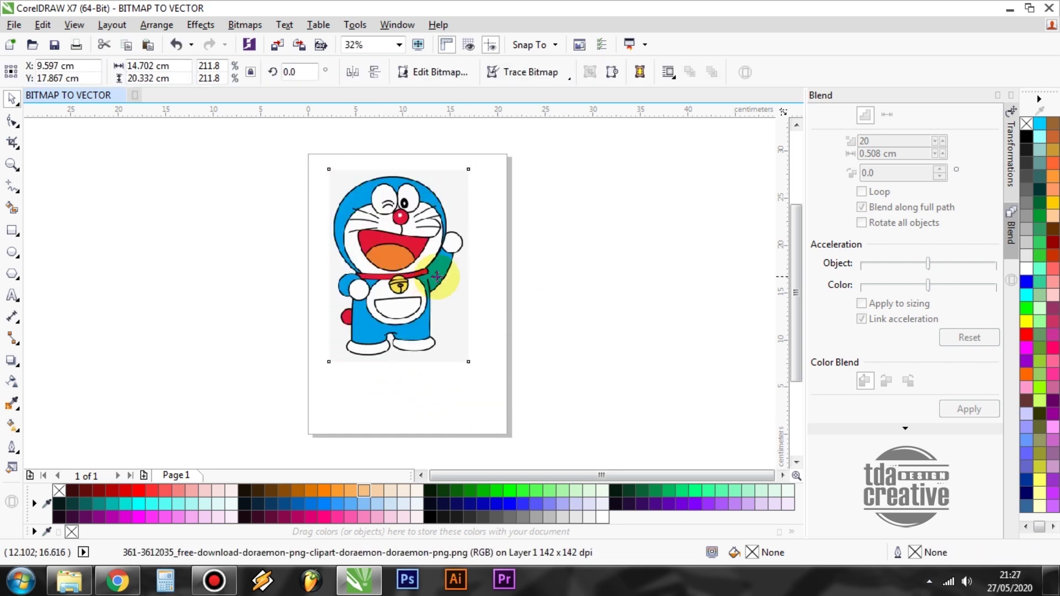
{"action": "left_click_drag", "start_coordinate": [423, 277], "coordinate": [432, 306]}
{"action": "left_click", "coordinate": [591, 272]}
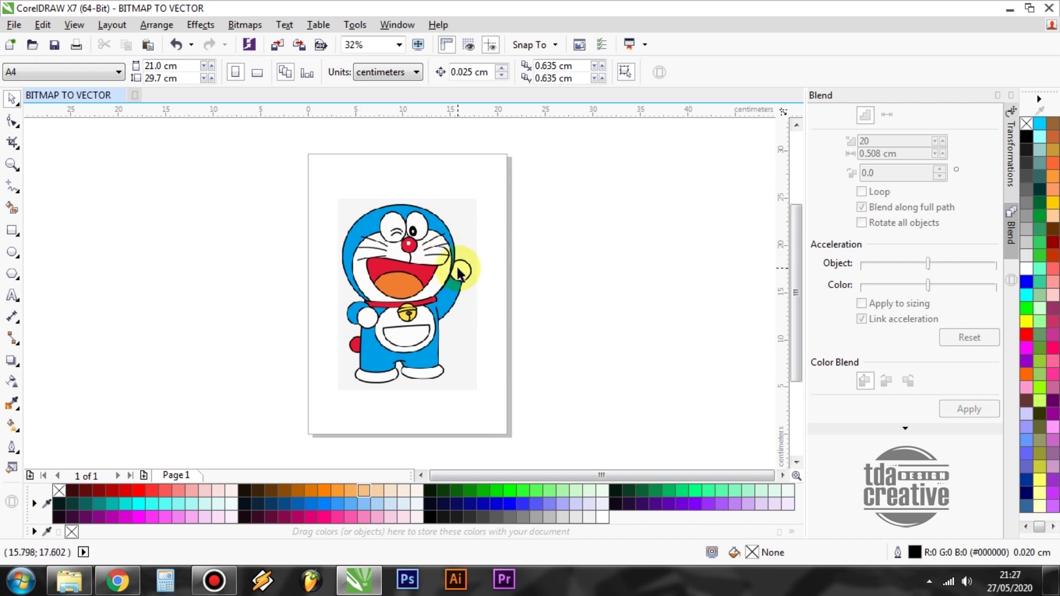
{"action": "left_click", "coordinate": [559, 266]}
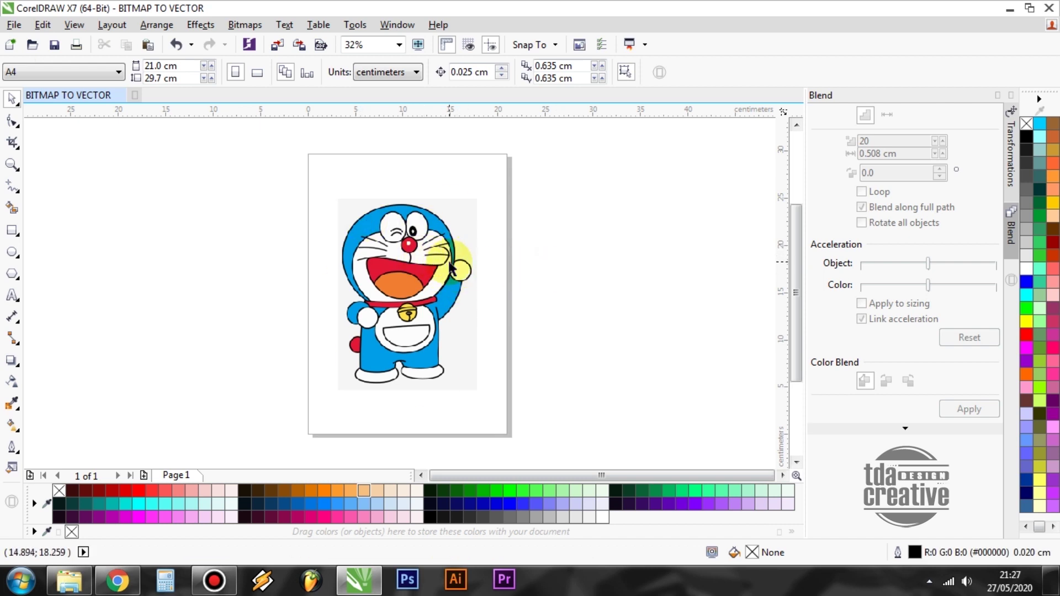
Step: Examine the edges of the imported bitmap's whisker lines up close, and view the whole page again
{"action": "scroll", "coordinate": [446, 256], "scroll_direction": "up", "scroll_amount": 3}
{"action": "scroll", "coordinate": [446, 256], "scroll_direction": "up", "scroll_amount": 8}
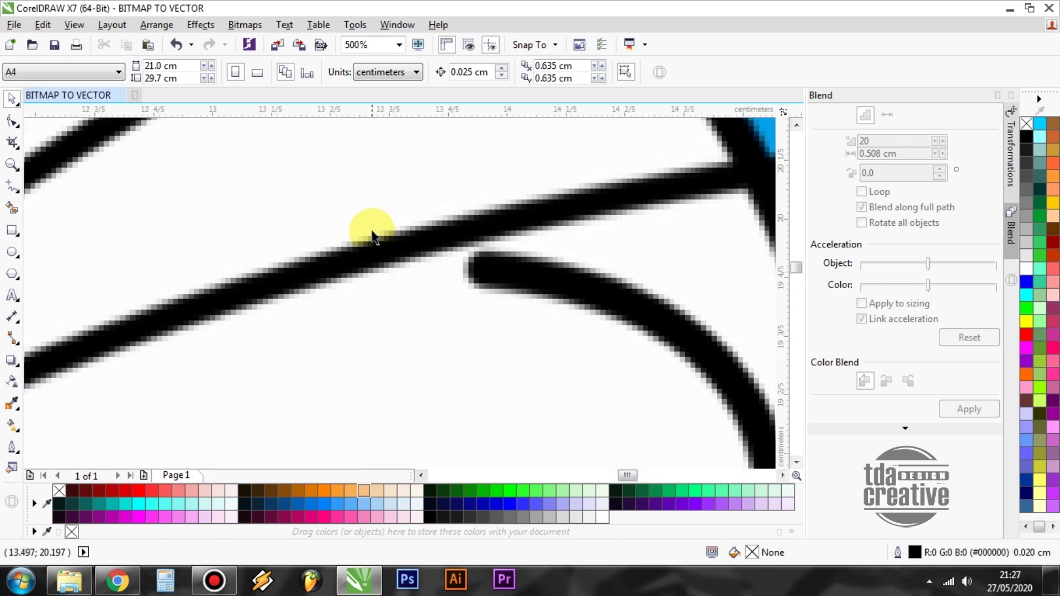
{"action": "scroll", "coordinate": [283, 202], "scroll_direction": "down", "scroll_amount": 3}
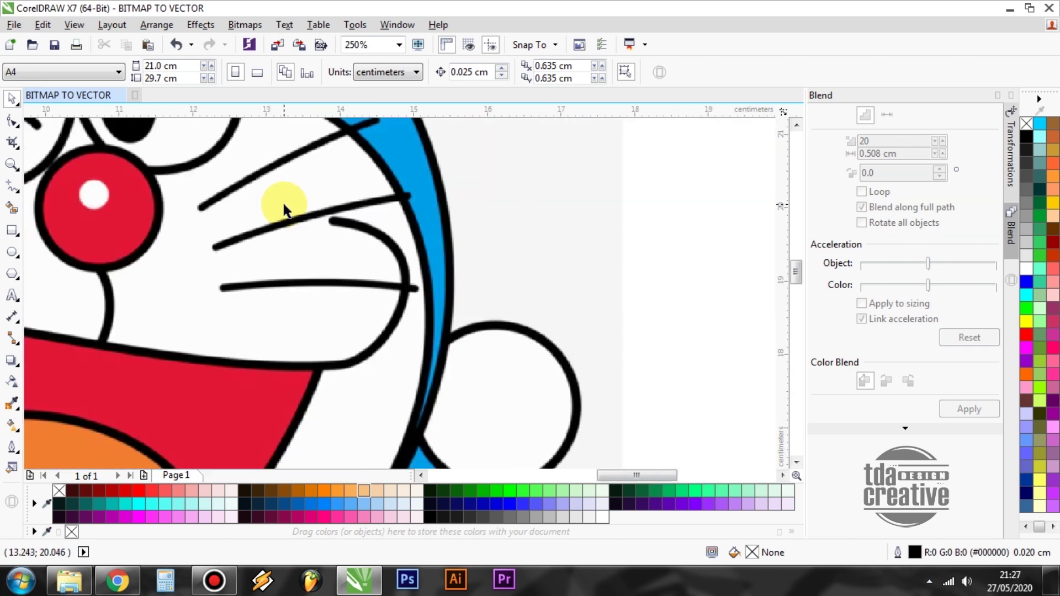
{"action": "scroll", "coordinate": [348, 224], "scroll_direction": "down", "scroll_amount": 6}
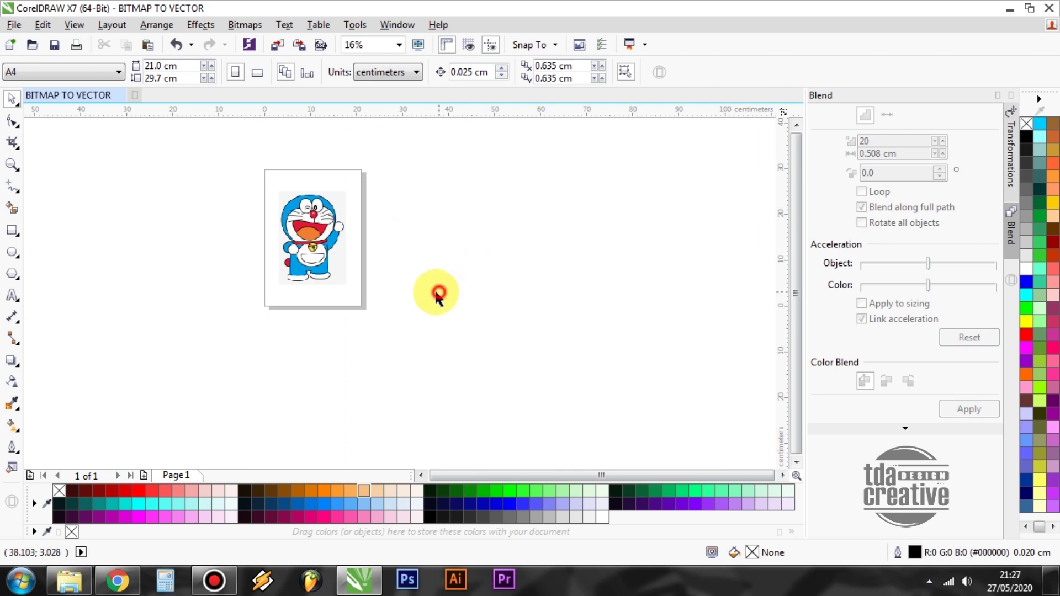
{"action": "scroll", "coordinate": [292, 209], "scroll_direction": "up", "scroll_amount": 2}
{"action": "scroll", "coordinate": [291, 206], "scroll_direction": "up", "scroll_amount": 3}
{"action": "scroll", "coordinate": [292, 199], "scroll_direction": "down", "scroll_amount": 3}
{"action": "scroll", "coordinate": [294, 193], "scroll_direction": "up", "scroll_amount": 2}
{"action": "scroll", "coordinate": [295, 190], "scroll_direction": "down", "scroll_amount": 2}
Step: Center the bitmap on the page and start an outline trace of it with the Detailed Logo option
{"action": "left_click_drag", "start_coordinate": [293, 183], "coordinate": [490, 427]}
{"action": "scroll", "coordinate": [379, 191], "scroll_direction": "up", "scroll_amount": 2}
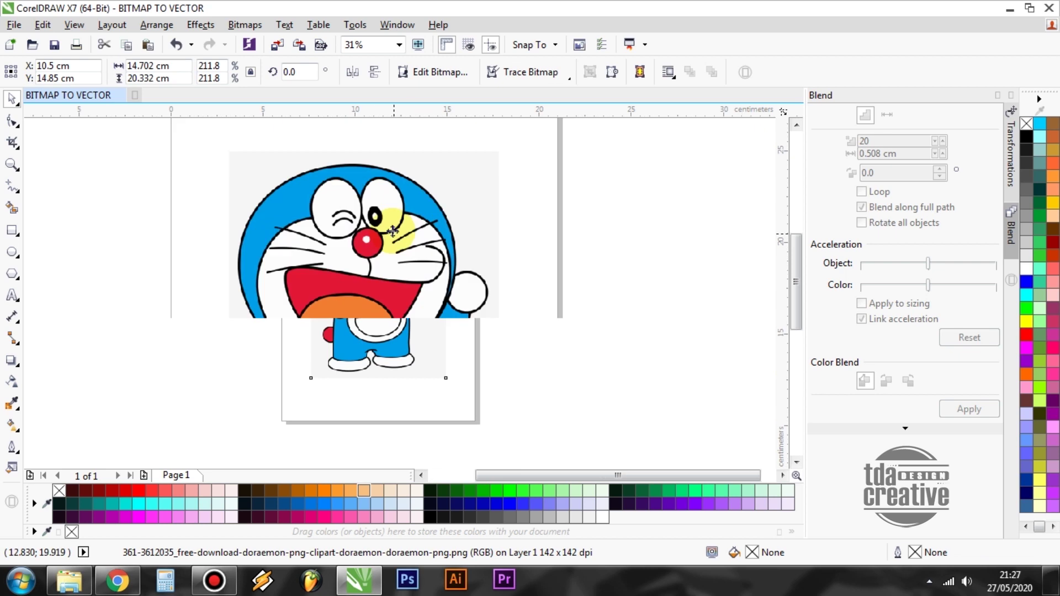
{"action": "right_click", "coordinate": [378, 191]}
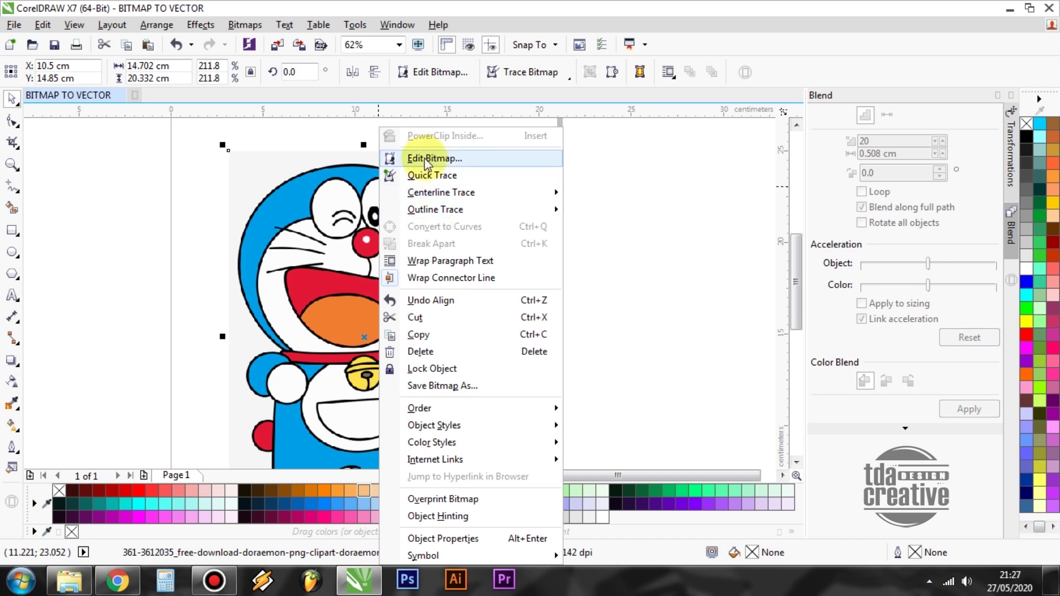
{"action": "mouse_move", "coordinate": [416, 200]}
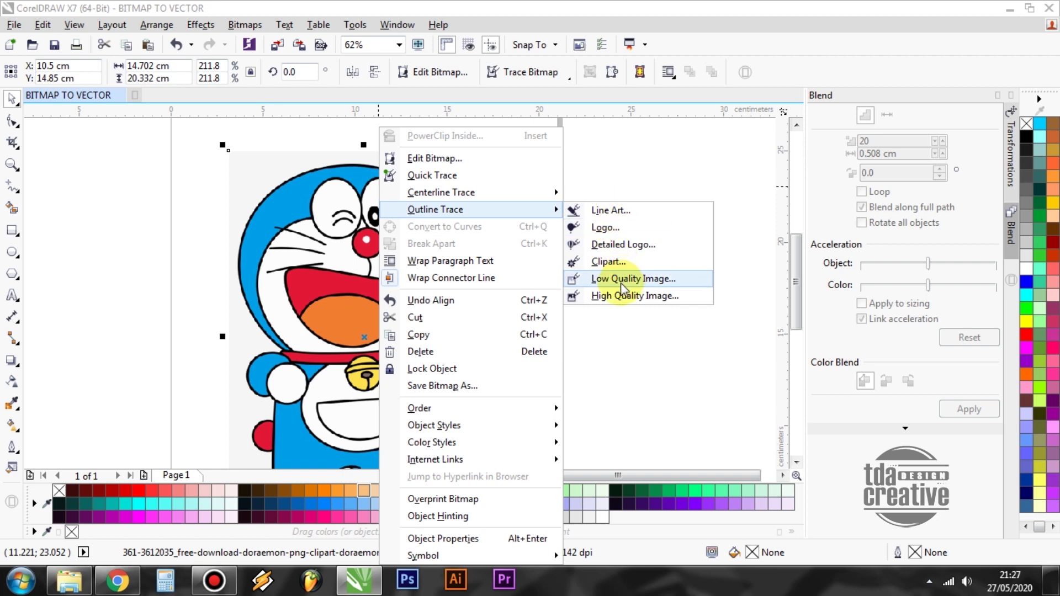
{"action": "left_click", "coordinate": [612, 246]}
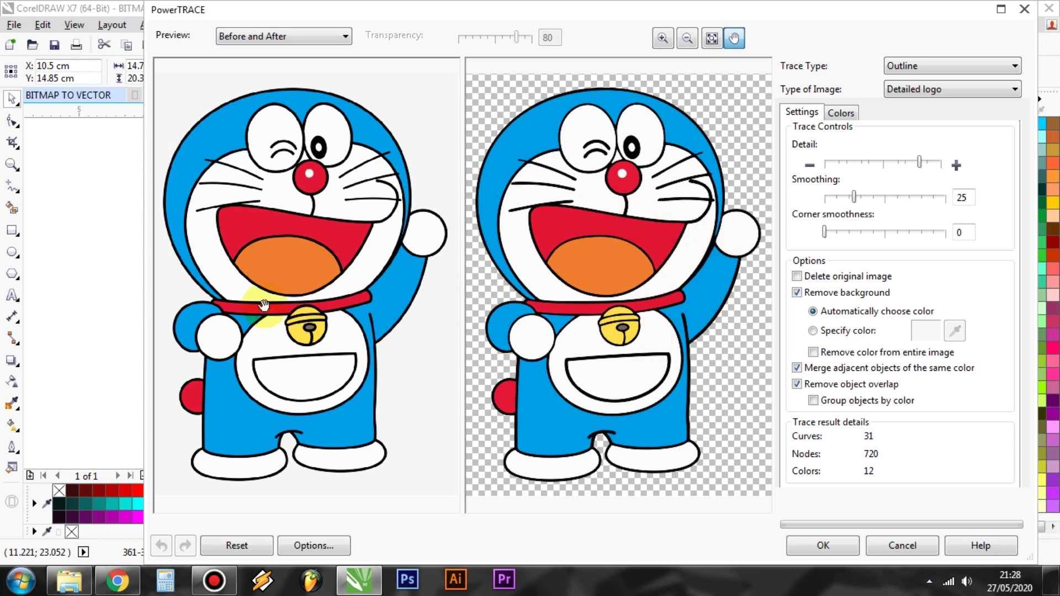
Step: Compare the original and traced result in the PowerTRACE preview, checking the mouth, bell, nose and eyes in detail
{"action": "scroll", "coordinate": [335, 293], "scroll_direction": "up", "scroll_amount": 3}
{"action": "scroll", "coordinate": [387, 282], "scroll_direction": "up", "scroll_amount": 2}
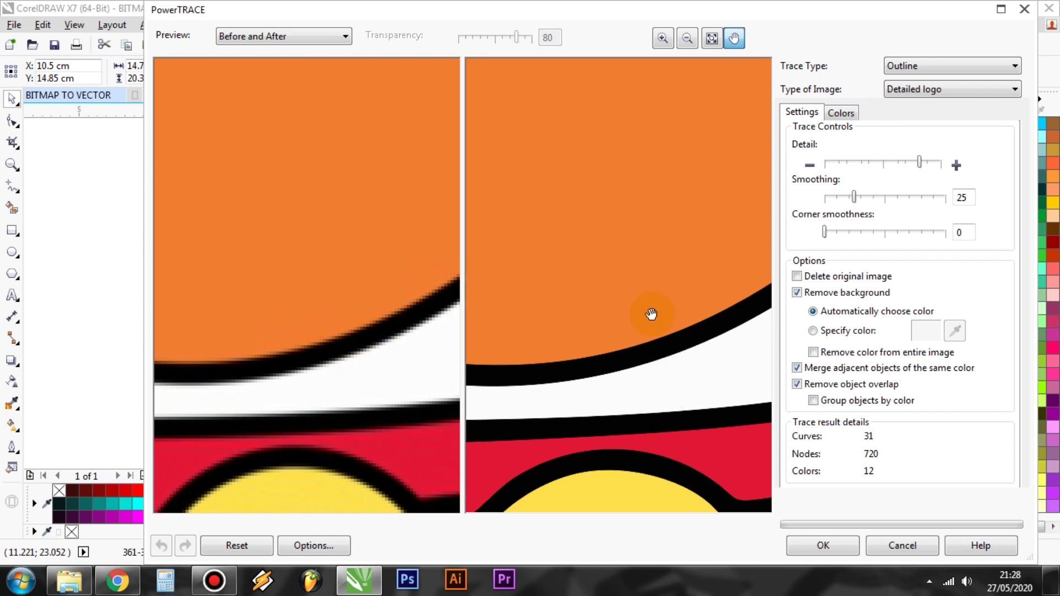
{"action": "scroll", "coordinate": [544, 284], "scroll_direction": "down", "scroll_amount": 4}
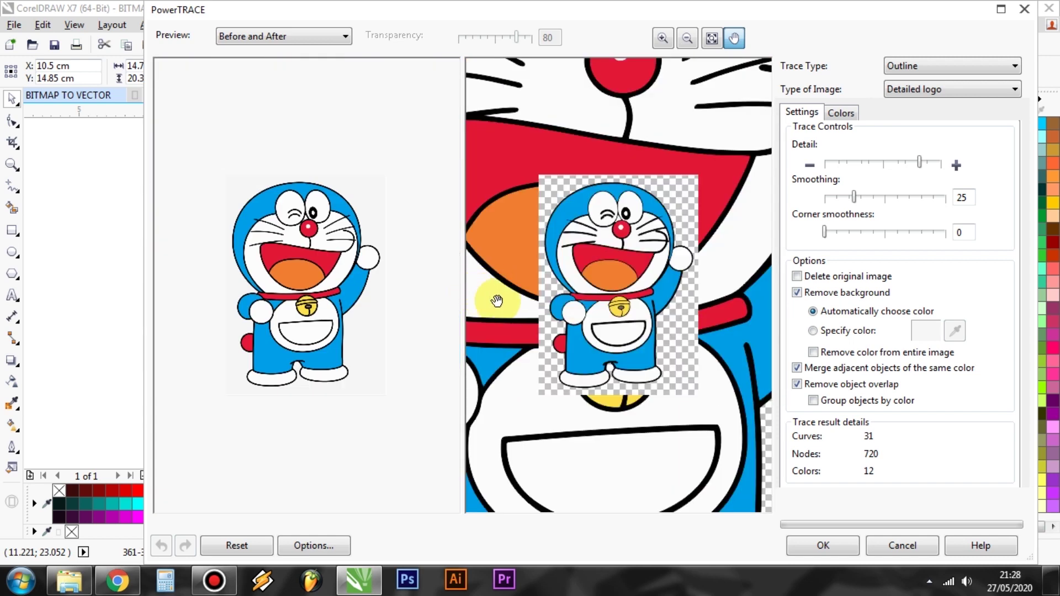
{"action": "scroll", "coordinate": [654, 288], "scroll_direction": "up", "scroll_amount": 1}
{"action": "scroll", "coordinate": [687, 144], "scroll_direction": "up", "scroll_amount": 1}
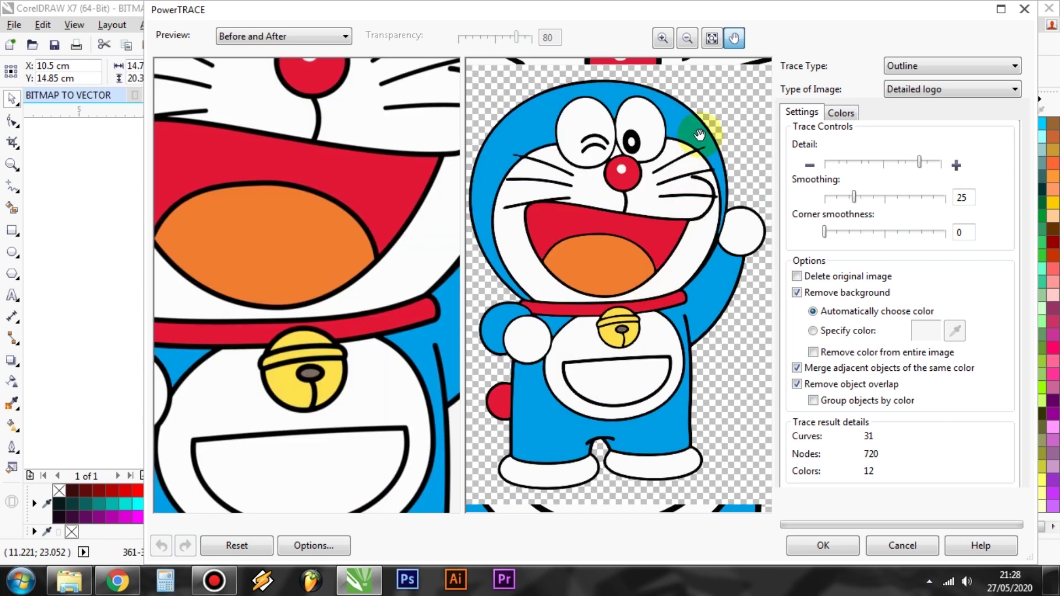
{"action": "scroll", "coordinate": [696, 135], "scroll_direction": "down", "scroll_amount": 2}
{"action": "scroll", "coordinate": [662, 141], "scroll_direction": "up", "scroll_amount": 2}
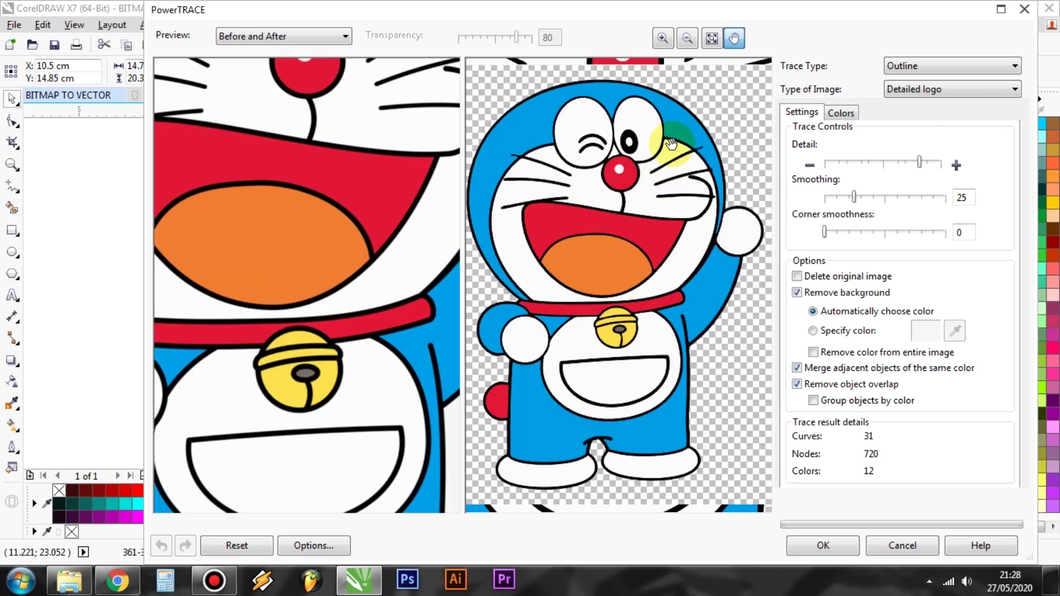
{"action": "scroll", "coordinate": [626, 113], "scroll_direction": "up", "scroll_amount": 2}
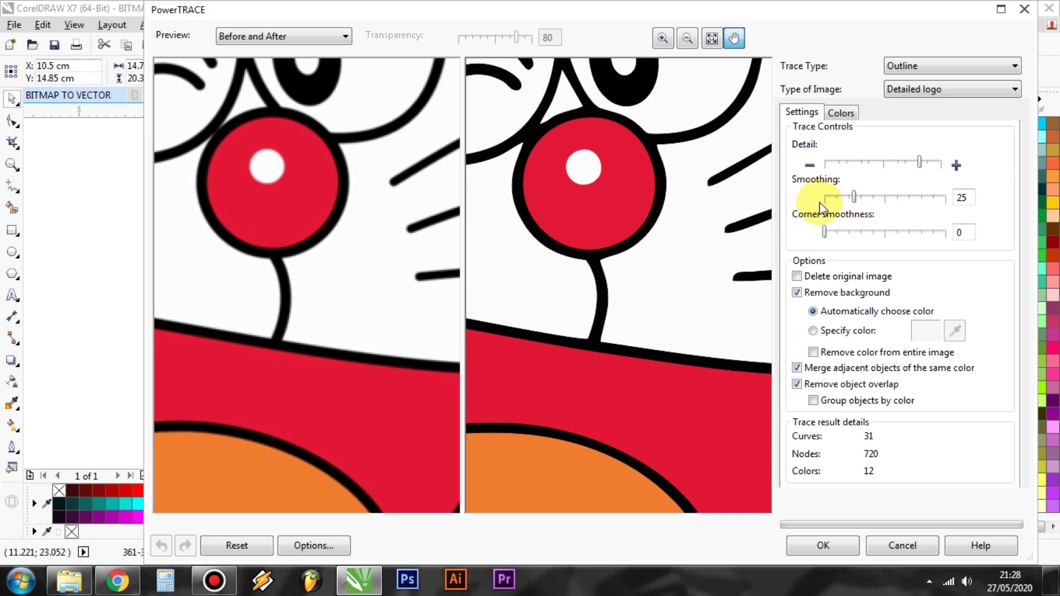
{"action": "left_click_drag", "start_coordinate": [635, 176], "coordinate": [622, 348]}
{"action": "left_click_drag", "start_coordinate": [695, 133], "coordinate": [668, 265]}
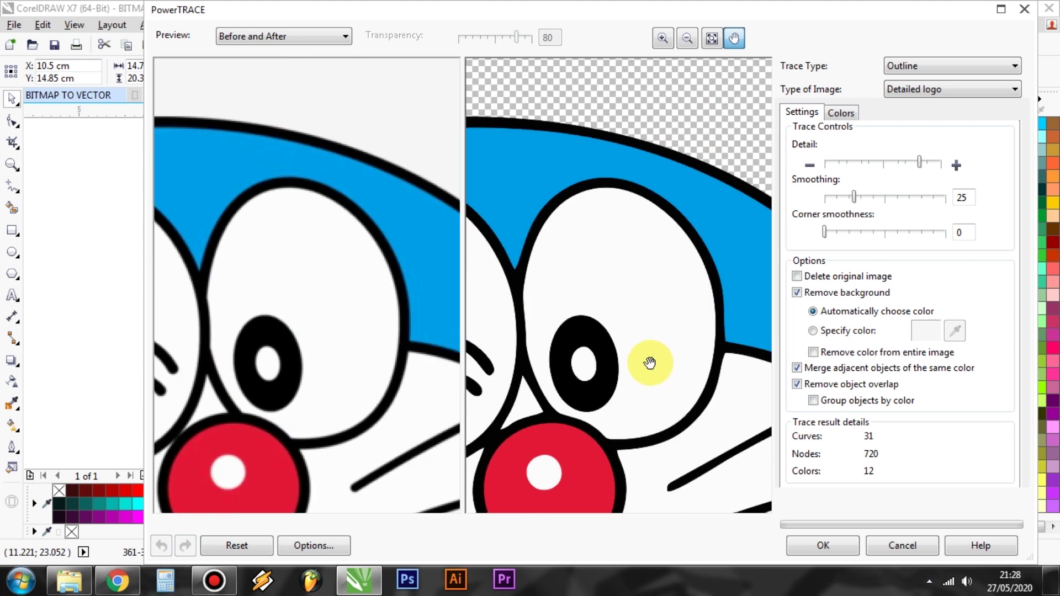
{"action": "left_click_drag", "start_coordinate": [570, 255], "coordinate": [655, 193]}
{"action": "left_click_drag", "start_coordinate": [640, 347], "coordinate": [646, 243]}
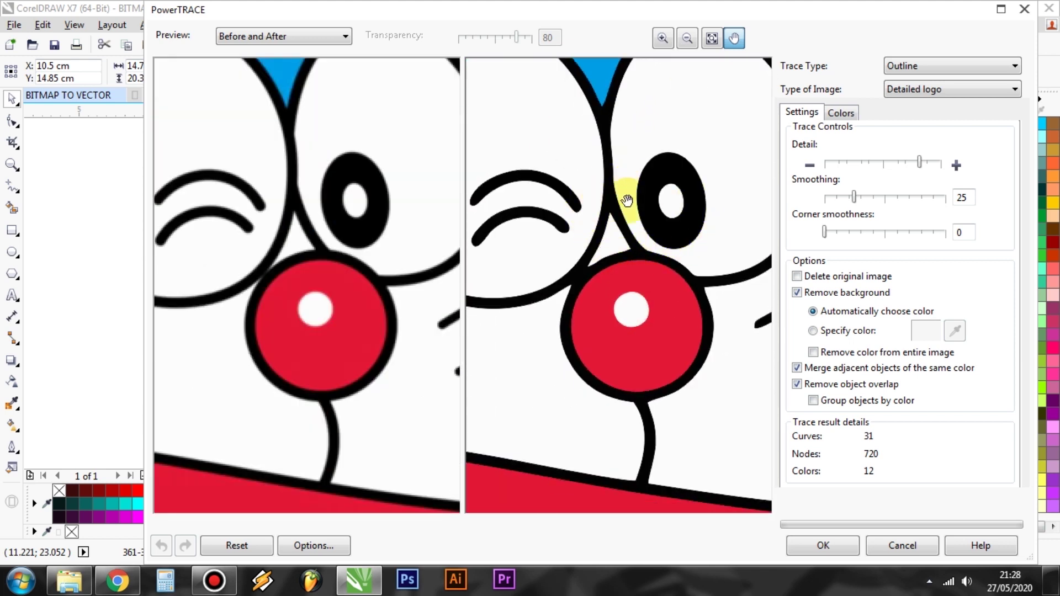
Step: Accept the trace with its current settings and move the traced vector group off the bitmap, to its right
{"action": "left_click", "coordinate": [823, 546]}
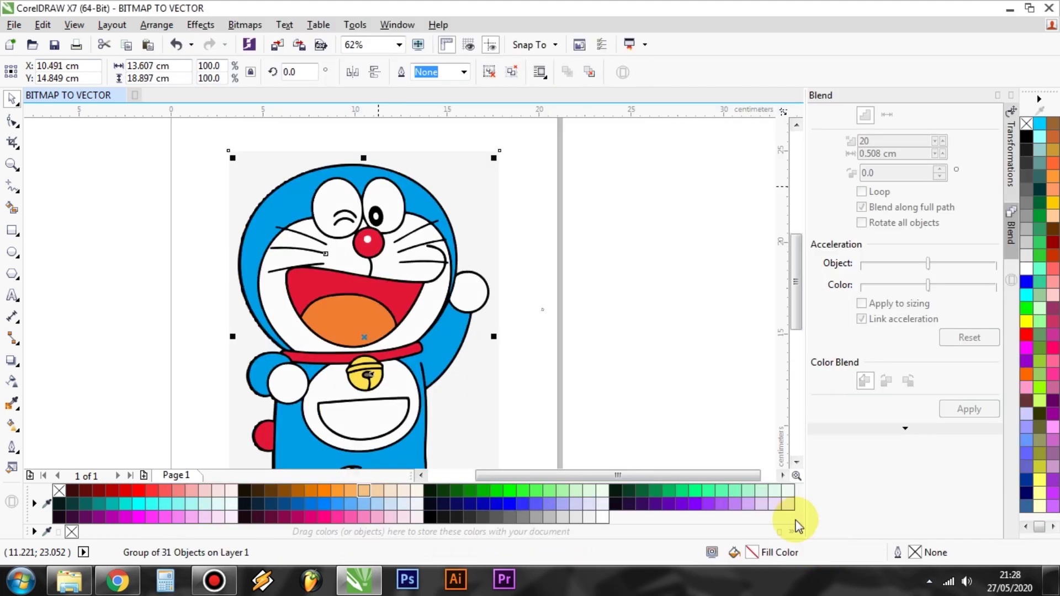
{"action": "left_click", "coordinate": [642, 266]}
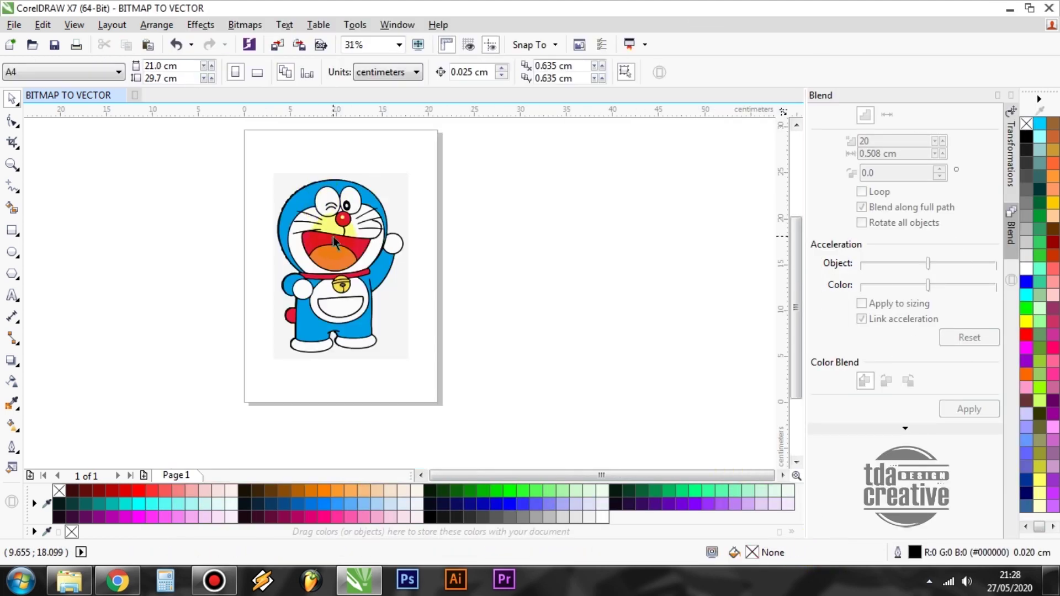
{"action": "left_click_drag", "start_coordinate": [329, 247], "coordinate": [478, 250]}
{"action": "left_click", "coordinate": [617, 284]}
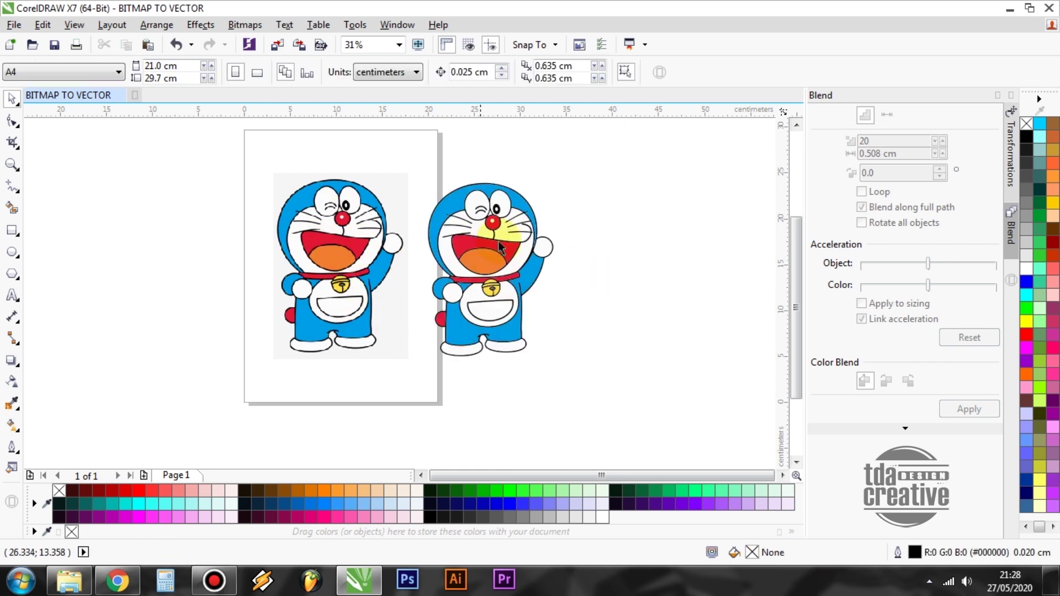
Step: Move the original bitmap off the page to the left and bring the vector group onto the page
{"action": "mouse_move", "coordinate": [354, 270]}
{"action": "left_mouse_down"}
{"action": "mouse_move", "coordinate": [239, 239]}
{"action": "mouse_move", "coordinate": [210, 266]}
{"action": "left_mouse_up"}
{"action": "mouse_move", "coordinate": [507, 264]}
{"action": "left_mouse_down"}
{"action": "mouse_move", "coordinate": [386, 266]}
{"action": "mouse_move", "coordinate": [386, 249]}
{"action": "mouse_move", "coordinate": [361, 248]}
{"action": "left_mouse_up"}
{"action": "left_click_drag", "start_coordinate": [196, 249], "coordinate": [168, 252]}
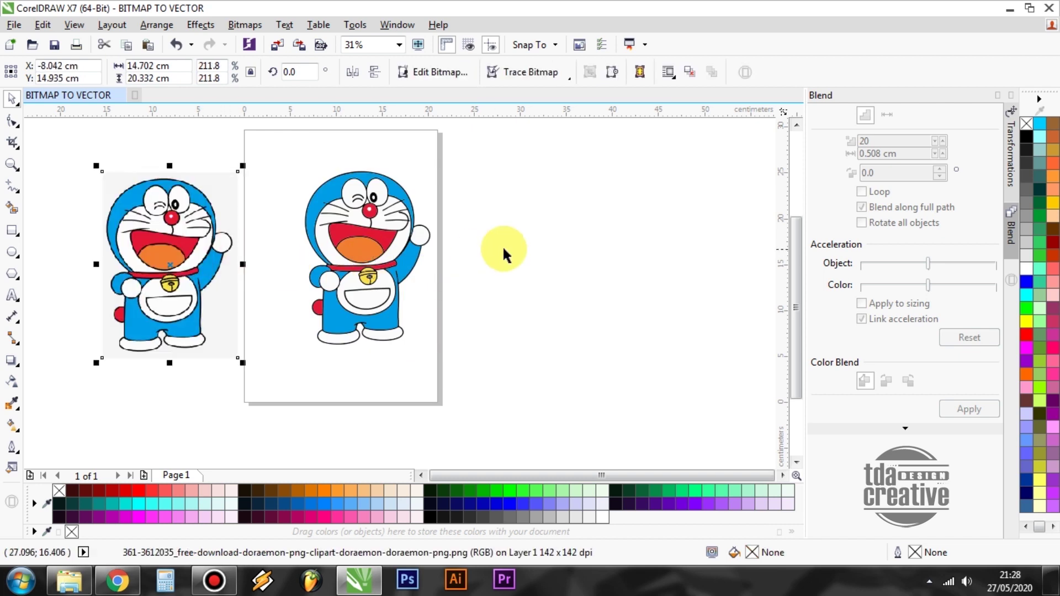
Step: Ungroup the traced Doraemon vector on the page into separate objects
{"action": "left_click", "coordinate": [532, 270]}
{"action": "left_click", "coordinate": [336, 213]}
{"action": "left_click", "coordinate": [533, 234]}
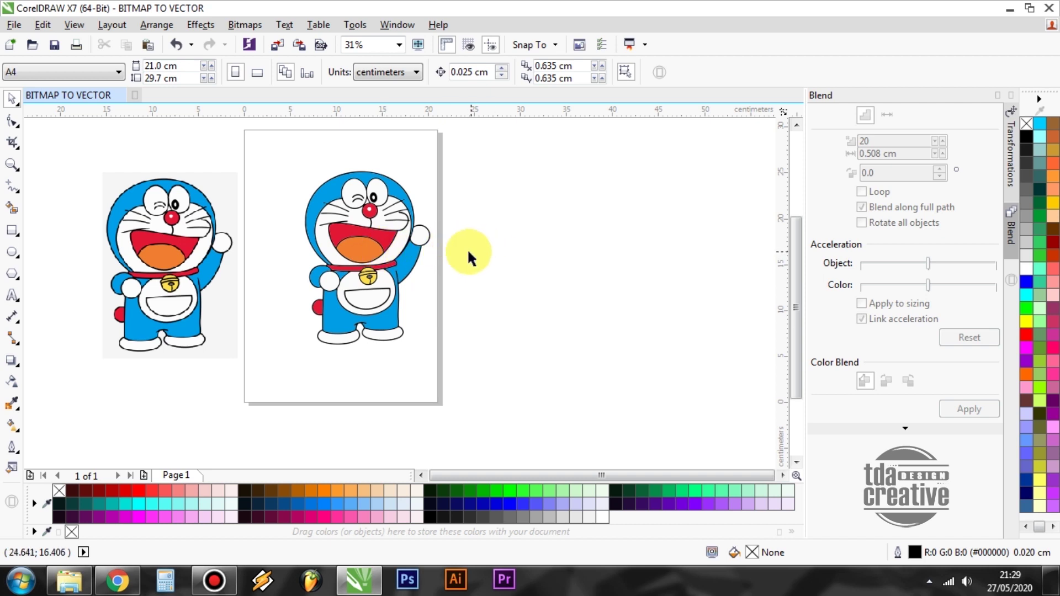
{"action": "scroll", "coordinate": [367, 177], "scroll_direction": "up", "scroll_amount": 2}
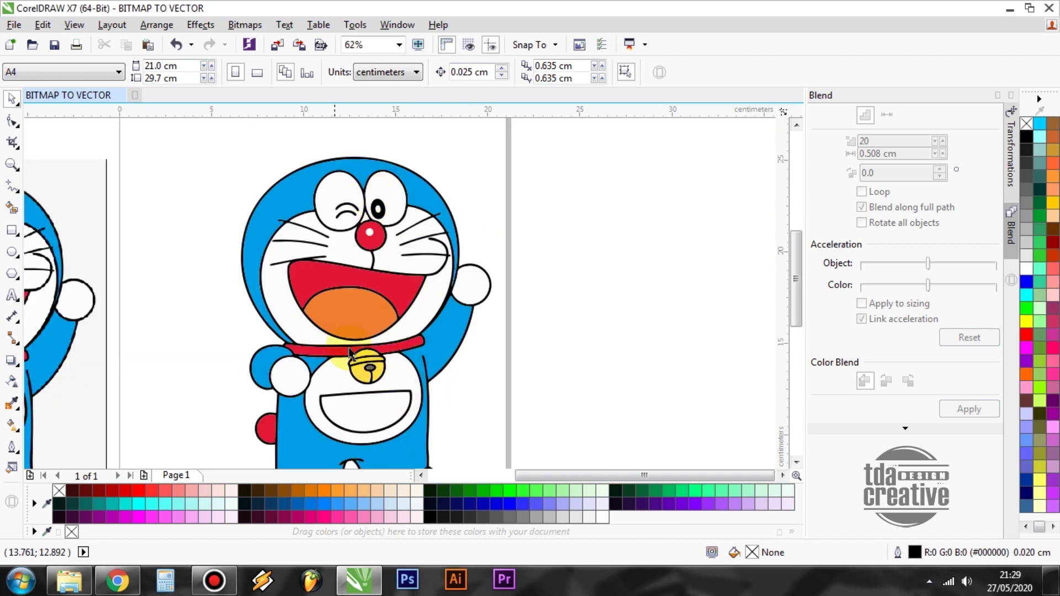
{"action": "scroll", "coordinate": [379, 232], "scroll_direction": "down", "scroll_amount": 2}
{"action": "left_click", "coordinate": [373, 264]}
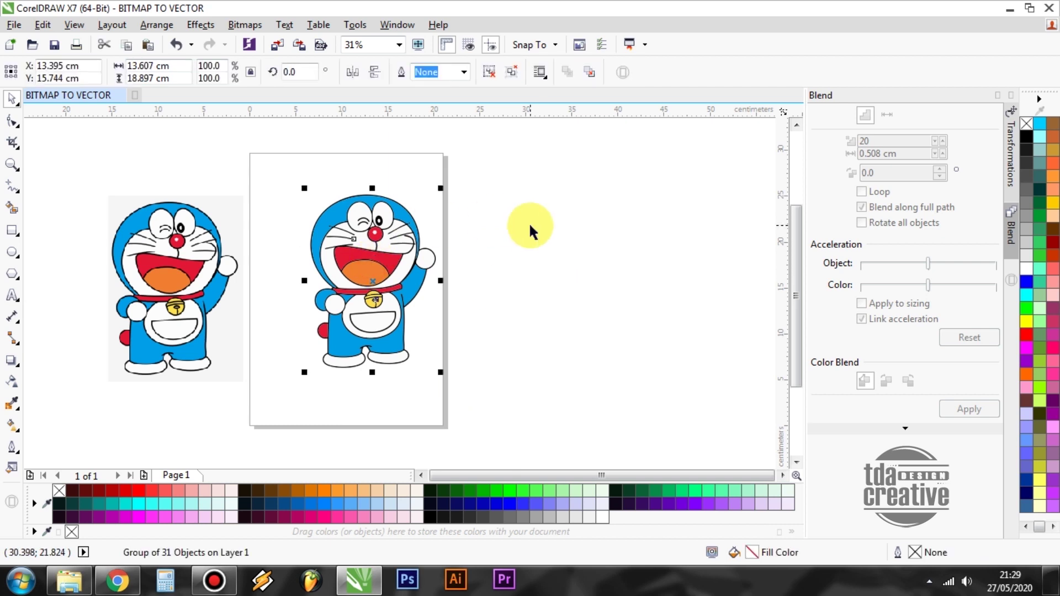
{"action": "left_click_drag", "start_coordinate": [275, 167], "coordinate": [467, 392]}
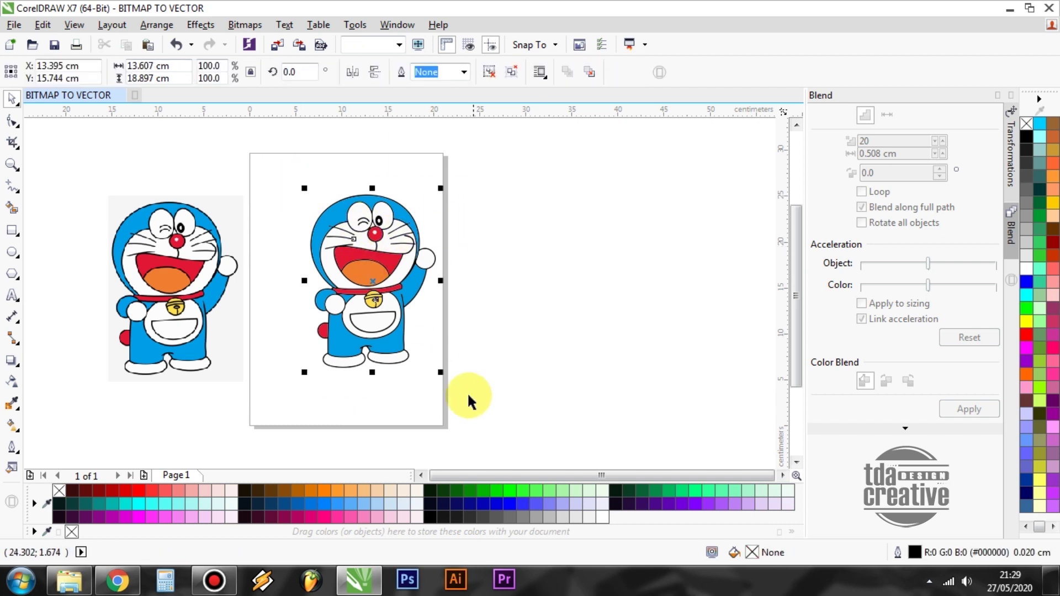
{"action": "right_click", "coordinate": [360, 211]}
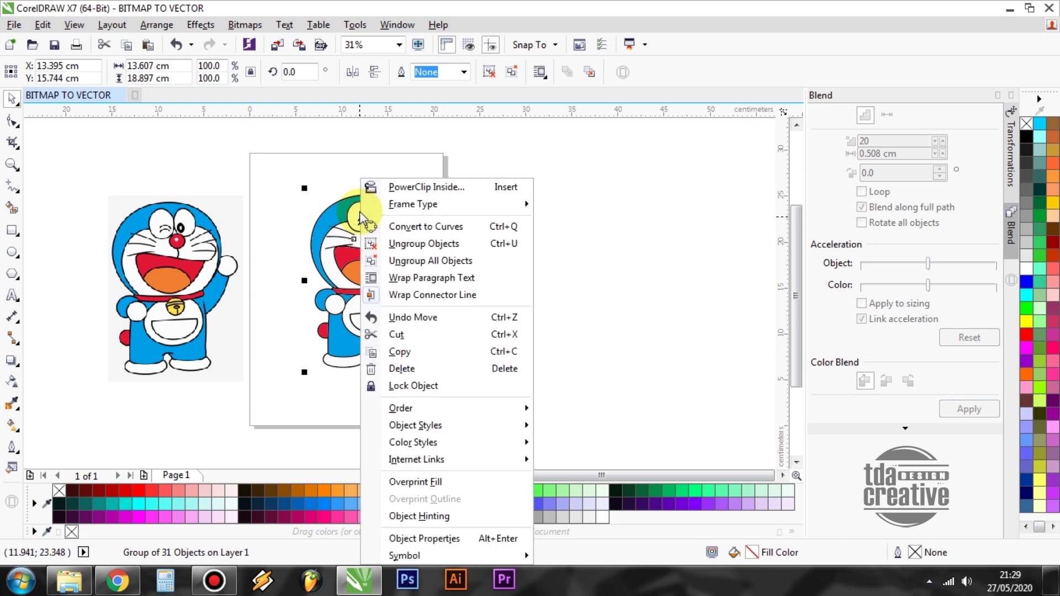
{"action": "left_click", "coordinate": [406, 246]}
{"action": "left_click", "coordinate": [599, 280]}
Step: Try moving the blue head shape up and away from the vector drawing, and undo the move
{"action": "scroll", "coordinate": [391, 216], "scroll_direction": "up", "scroll_amount": 2}
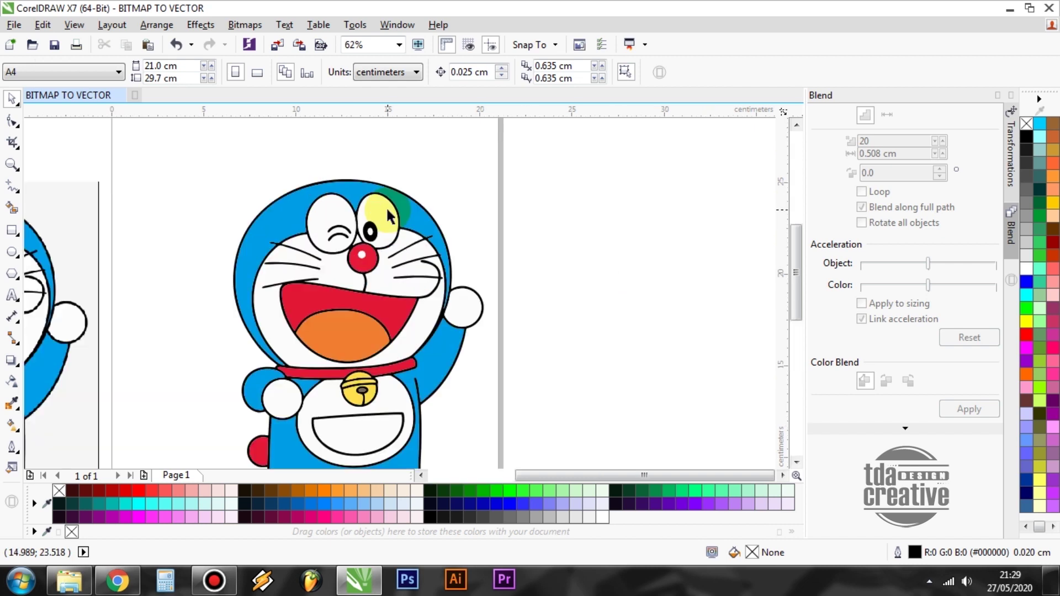
{"action": "scroll", "coordinate": [390, 217], "scroll_direction": "down", "scroll_amount": 1}
{"action": "scroll", "coordinate": [344, 205], "scroll_direction": "up", "scroll_amount": 1}
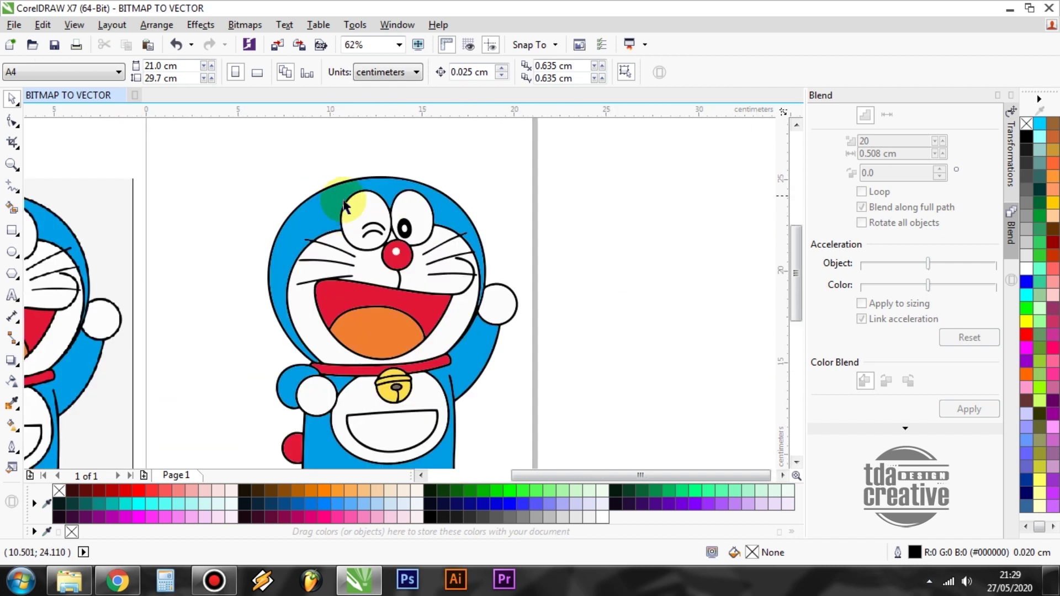
{"action": "scroll", "coordinate": [402, 228], "scroll_direction": "up", "scroll_amount": 1}
{"action": "scroll", "coordinate": [403, 254], "scroll_direction": "down", "scroll_amount": 2}
{"action": "left_click", "coordinate": [555, 306]}
{"action": "scroll", "coordinate": [404, 238], "scroll_direction": "up", "scroll_amount": 1}
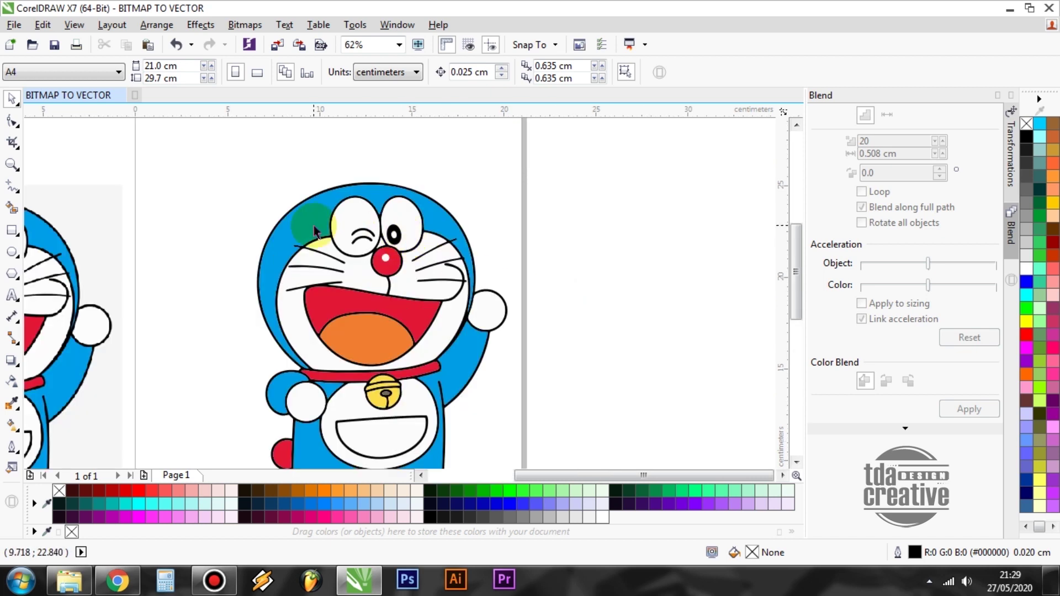
{"action": "left_click_drag", "start_coordinate": [296, 245], "coordinate": [321, 166]}
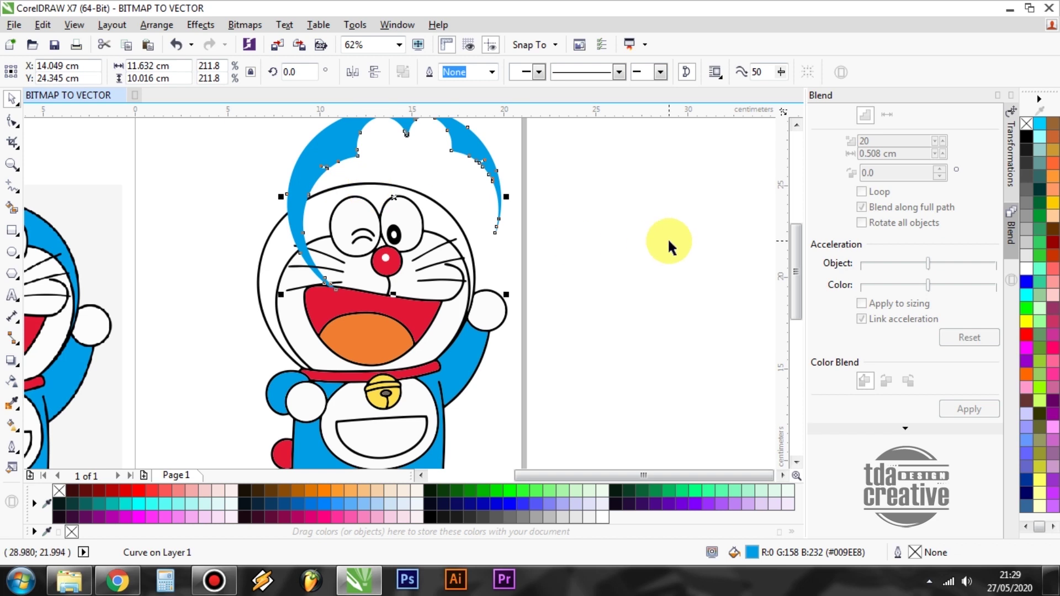
{"action": "key", "text": "ctrl+z"}
{"action": "left_click", "coordinate": [656, 271]}
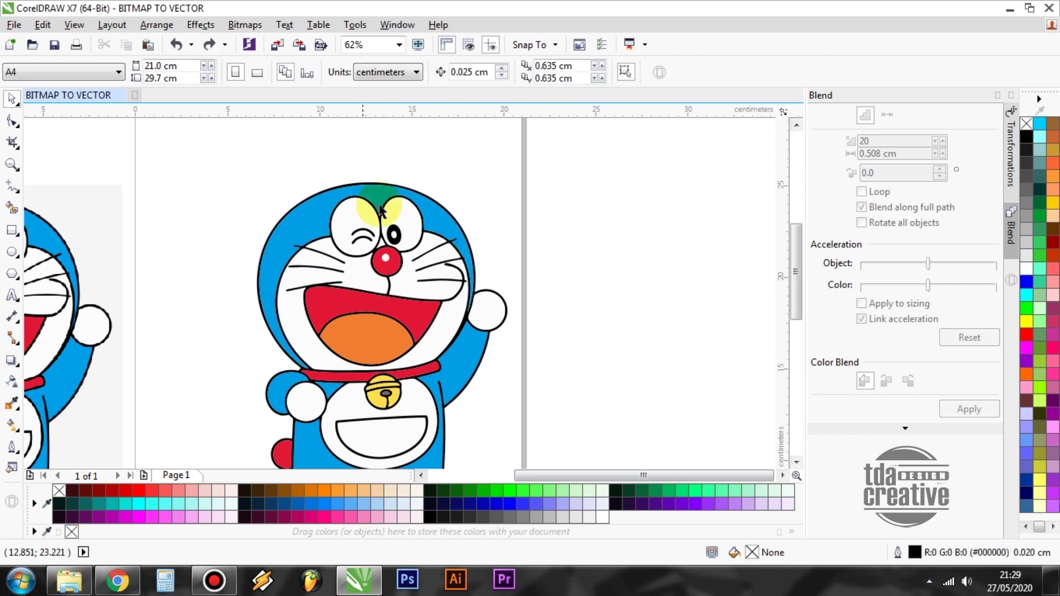
Step: Fill the blue head shape of the vector Doraemon with yellow (#FFCC00)
{"action": "scroll", "coordinate": [428, 213], "scroll_direction": "down", "scroll_amount": 1}
{"action": "scroll", "coordinate": [420, 251], "scroll_direction": "up", "scroll_amount": 1}
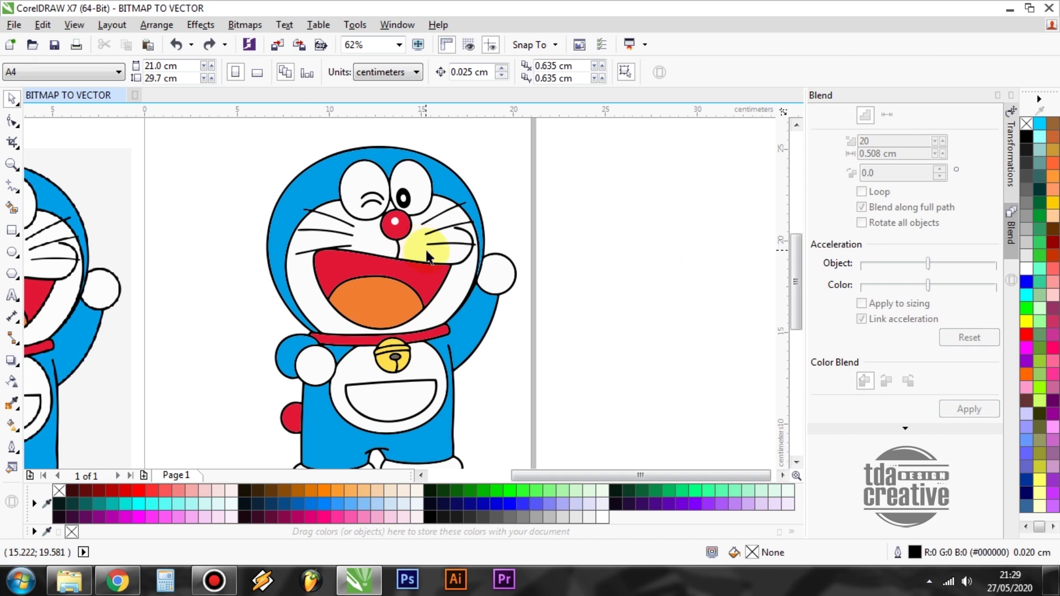
{"action": "left_click", "coordinate": [569, 201]}
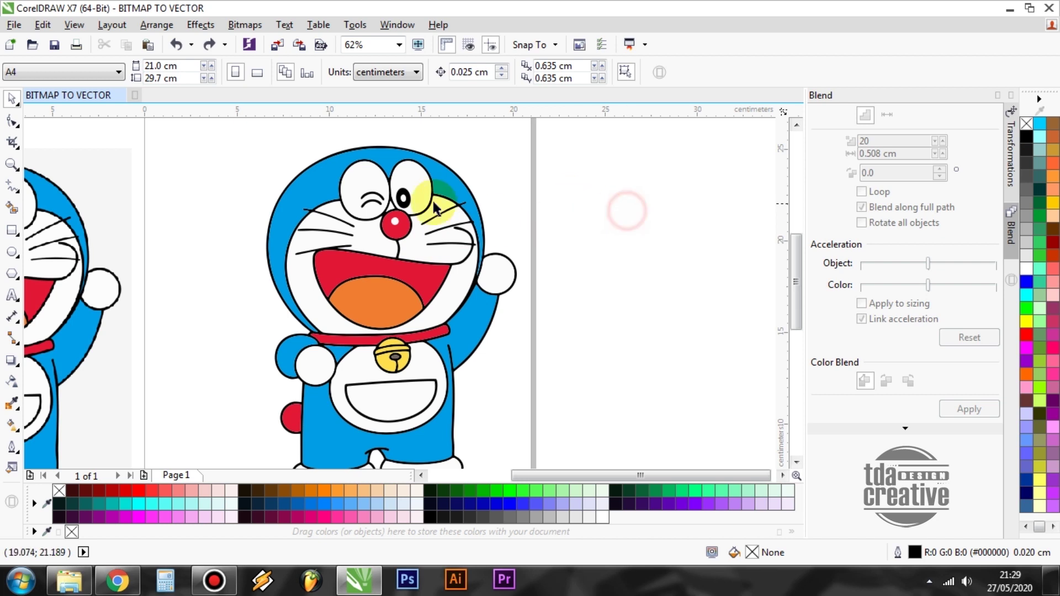
{"action": "left_click", "coordinate": [610, 219]}
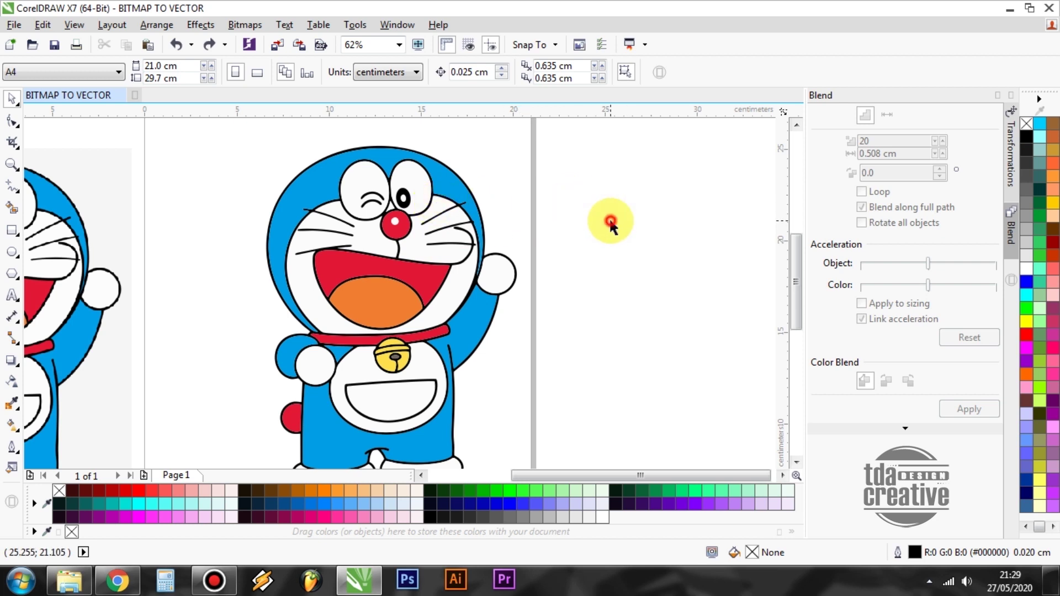
{"action": "left_click", "coordinate": [612, 188]}
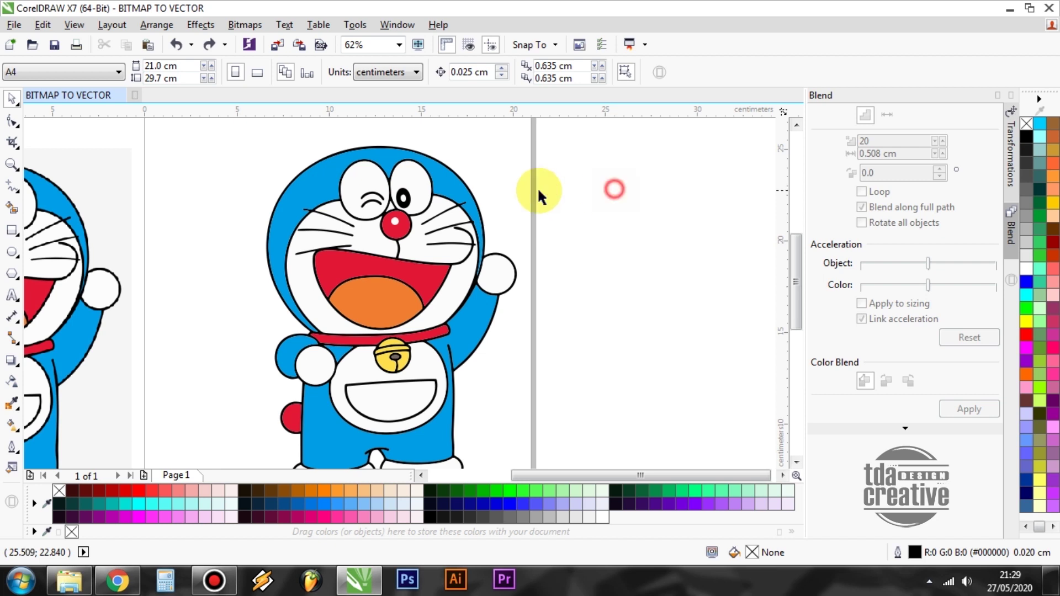
{"action": "left_click", "coordinate": [311, 183]}
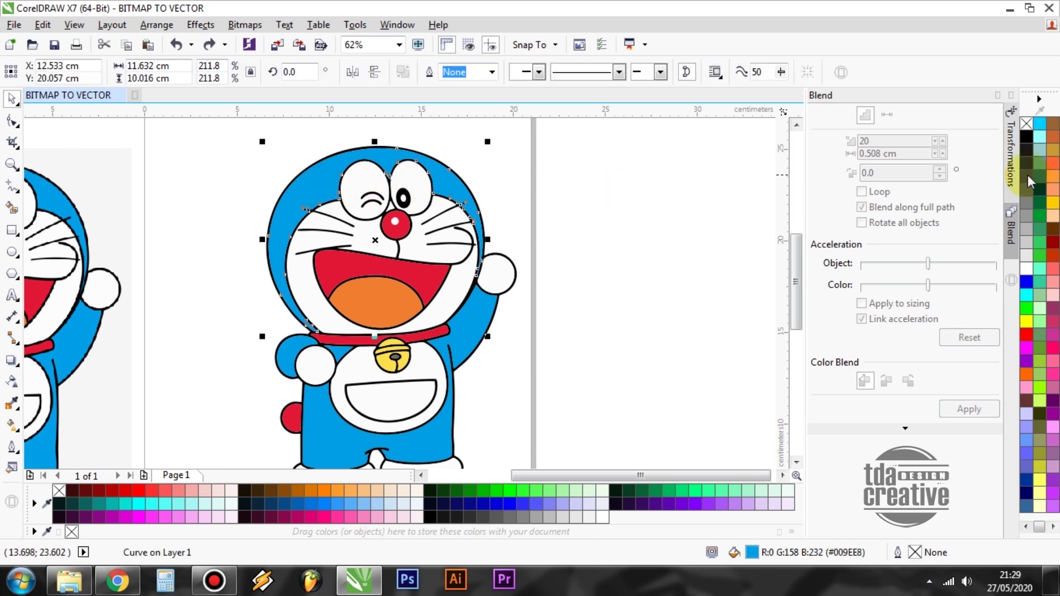
{"action": "left_click", "coordinate": [1052, 203]}
{"action": "left_click", "coordinate": [624, 216]}
{"action": "scroll", "coordinate": [568, 279], "scroll_direction": "down", "scroll_amount": 2}
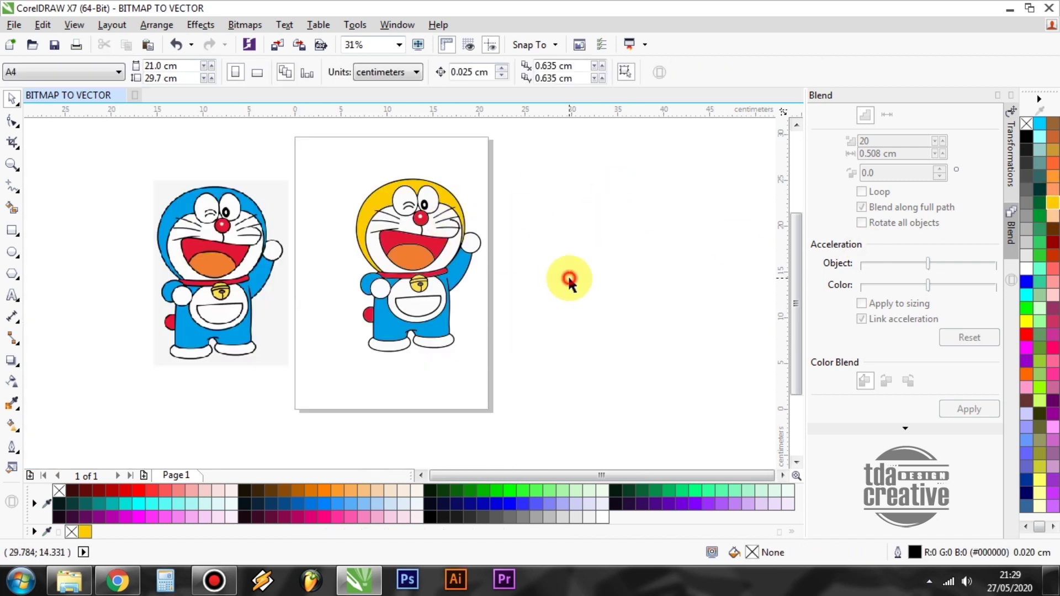
Step: Fill the blue body and raised arm of the vector Doraemon with the same yellow
{"action": "scroll", "coordinate": [424, 308], "scroll_direction": "up", "scroll_amount": 2}
{"action": "left_click", "coordinate": [490, 231]}
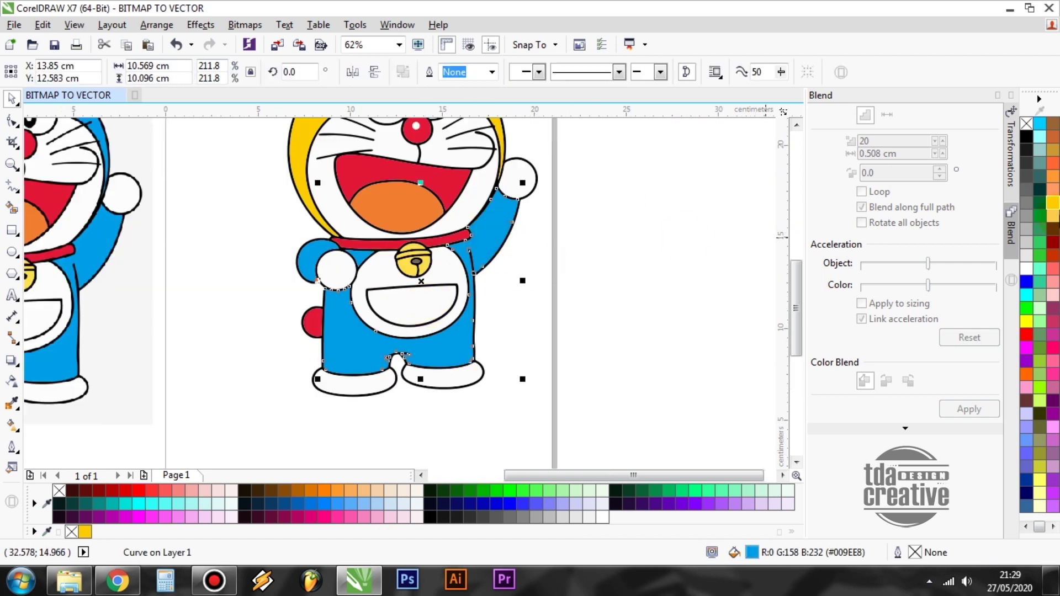
{"action": "left_click", "coordinate": [1052, 204]}
{"action": "left_click", "coordinate": [645, 299]}
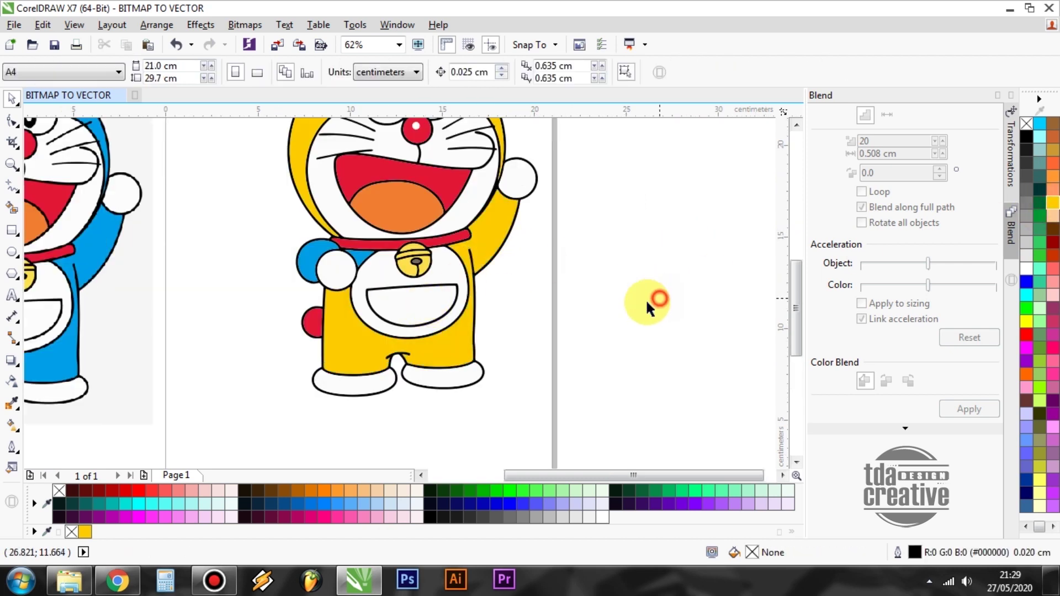
Step: Select the remaining blue arm and the small blue chest piece together and fill both with yellow (#FFCC00)
{"action": "scroll", "coordinate": [359, 280], "scroll_direction": "up", "scroll_amount": 2}
{"action": "scroll", "coordinate": [359, 280], "scroll_direction": "down", "scroll_amount": 2}
{"action": "left_click", "coordinate": [331, 274]}
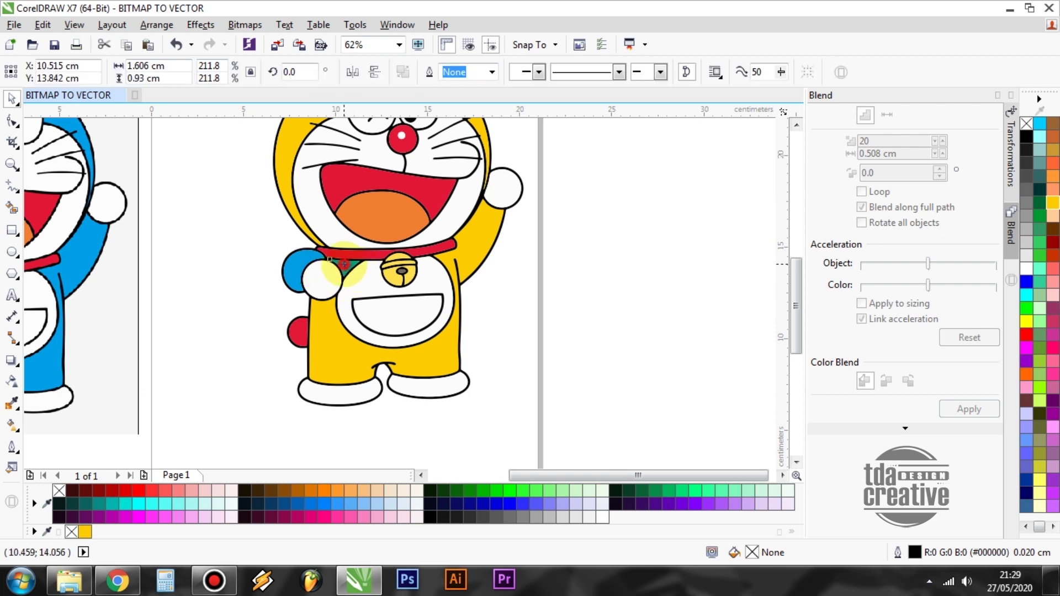
{"action": "left_click", "coordinate": [288, 276], "text": "shift"}
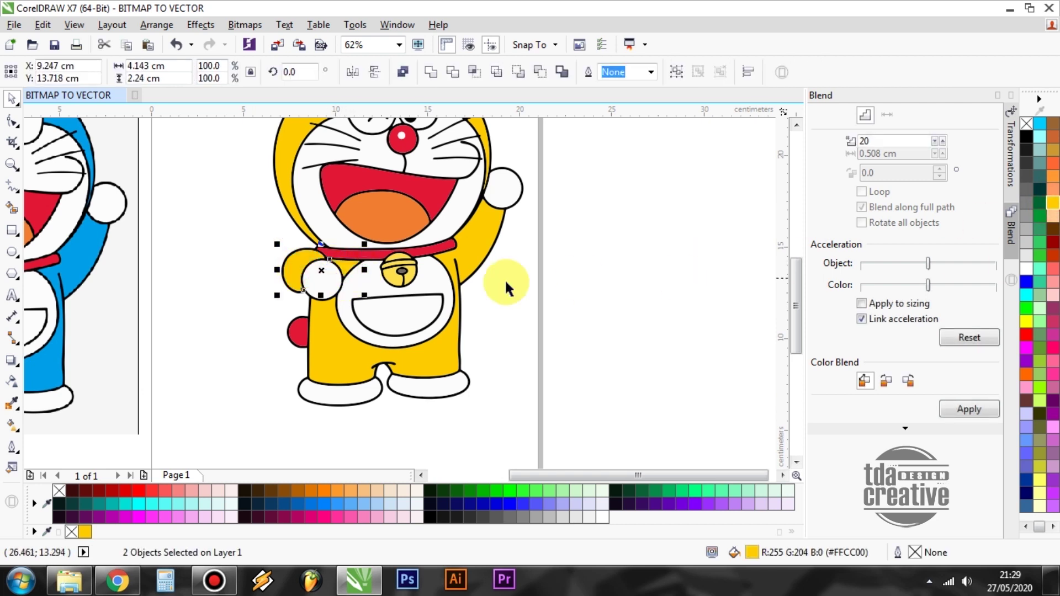
{"action": "scroll", "coordinate": [506, 293], "scroll_direction": "down", "scroll_amount": 2}
{"action": "left_click", "coordinate": [508, 303]}
Step: Move the original bitmap farther left of the page and group all objects of the yellow Doraemon
{"action": "scroll", "coordinate": [398, 276], "scroll_direction": "up", "scroll_amount": 1}
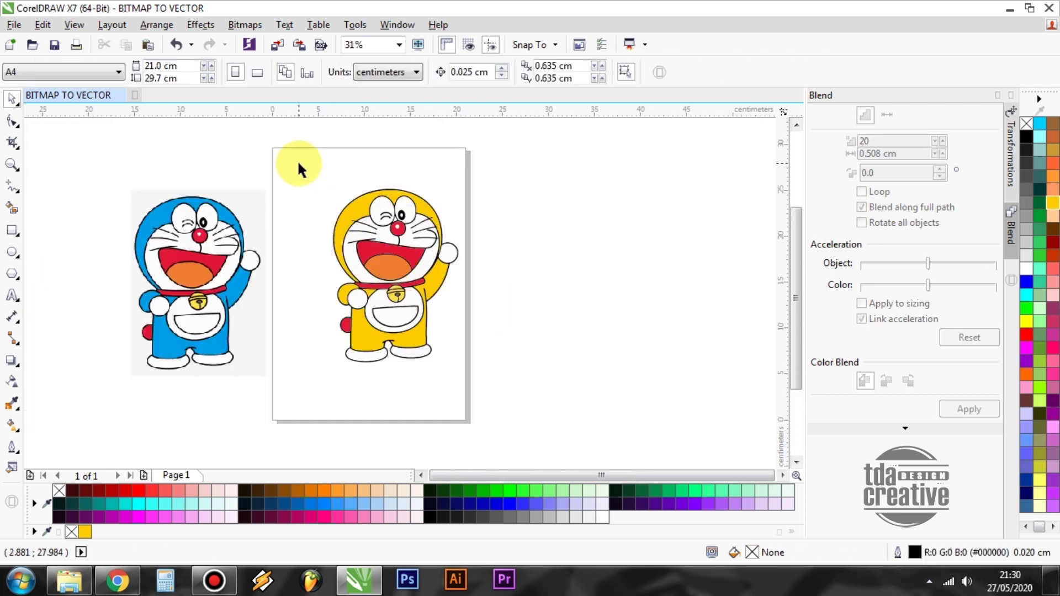
{"action": "left_click_drag", "start_coordinate": [172, 259], "coordinate": [132, 259]}
{"action": "left_click_drag", "start_coordinate": [292, 166], "coordinate": [505, 397]}
{"action": "right_click", "coordinate": [394, 213]}
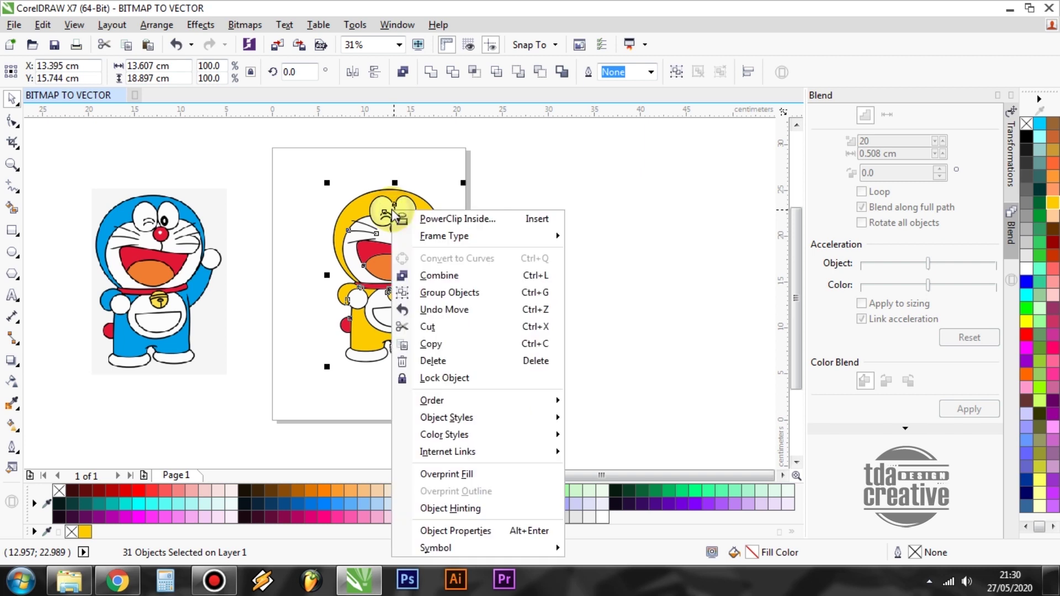
{"action": "left_click", "coordinate": [433, 297]}
{"action": "left_click", "coordinate": [610, 340]}
Step: Shift the grouped yellow Doraemon slightly to the left on the page
{"action": "left_click", "coordinate": [406, 285]}
{"action": "left_click", "coordinate": [552, 295]}
{"action": "left_click_drag", "start_coordinate": [412, 287], "coordinate": [390, 289]}
{"action": "left_click", "coordinate": [534, 297]}
Step: Draw a rectangle about 28 by 23.4 cm around the yellow Doraemon, extending past both sides of the page
{"action": "left_click", "coordinate": [12, 230]}
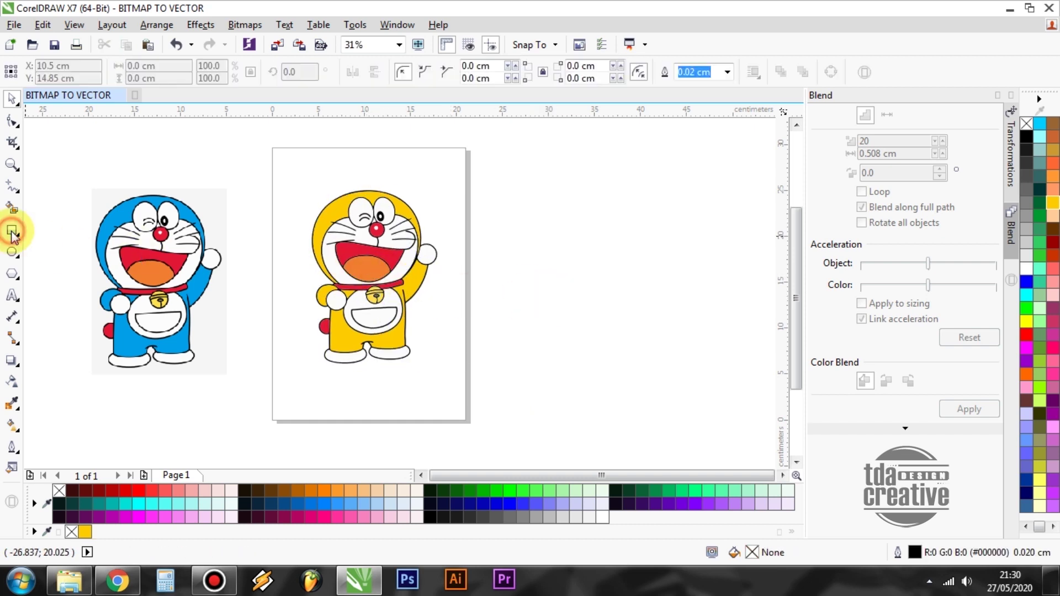
{"action": "left_click_drag", "start_coordinate": [253, 174], "coordinate": [512, 388]}
{"action": "left_click", "coordinate": [12, 100]}
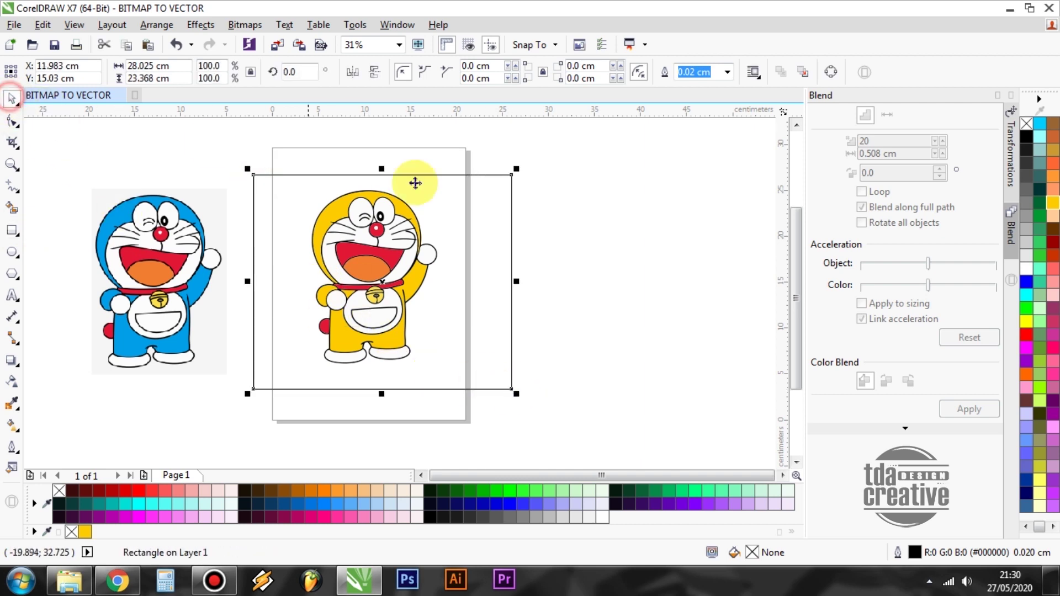
{"action": "left_click", "coordinate": [561, 211]}
Step: Move the rectangle off to the right of the Doraemon and fill it with red
{"action": "left_click", "coordinate": [492, 192]}
{"action": "left_click_drag", "start_coordinate": [492, 192], "coordinate": [689, 175]}
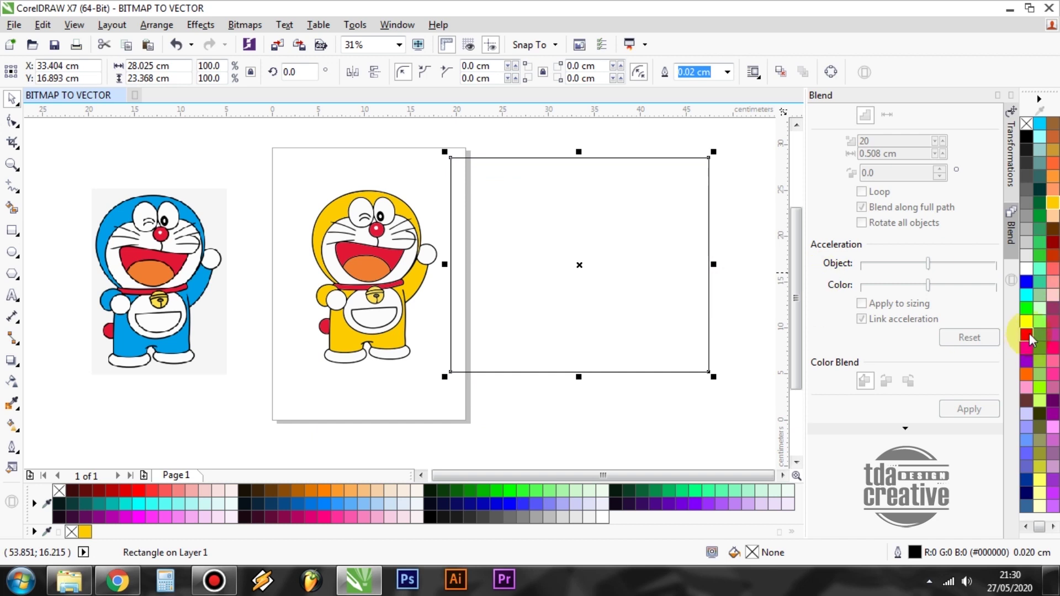
{"action": "left_click", "coordinate": [1027, 333]}
{"action": "left_click", "coordinate": [740, 217]}
Step: Move the red rectangle back over the page and place it behind the yellow Doraemon as a background
{"action": "left_click_drag", "start_coordinate": [619, 261], "coordinate": [417, 264]}
{"action": "left_click", "coordinate": [598, 280]}
{"action": "scroll", "coordinate": [415, 265], "scroll_direction": "up", "scroll_amount": 1}
{"action": "scroll", "coordinate": [415, 265], "scroll_direction": "up", "scroll_amount": 1}
{"action": "scroll", "coordinate": [415, 265], "scroll_direction": "down", "scroll_amount": 2}
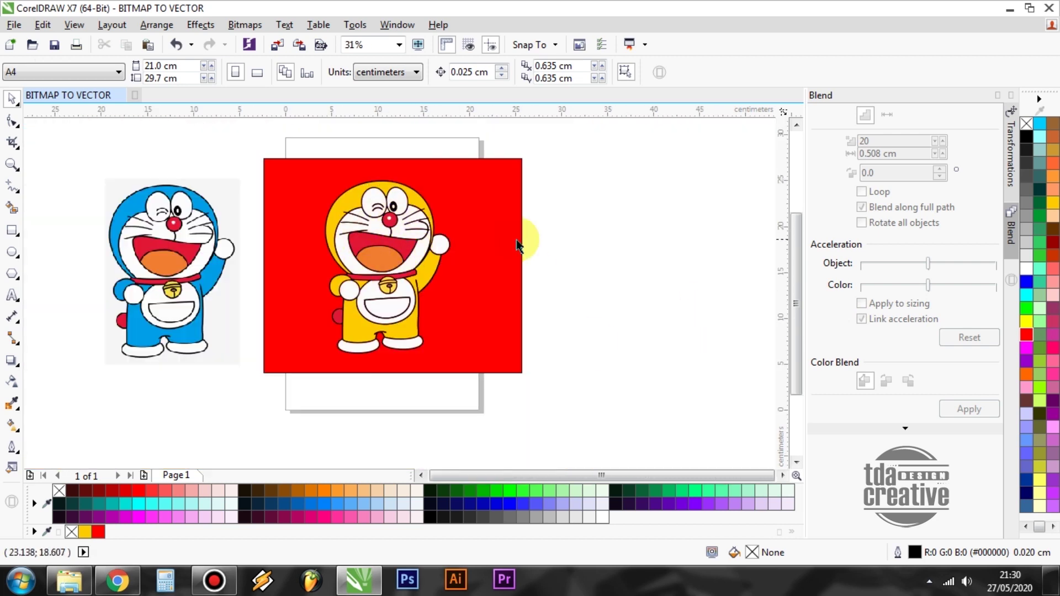
{"action": "scroll", "coordinate": [585, 232], "scroll_direction": "down", "scroll_amount": 1}
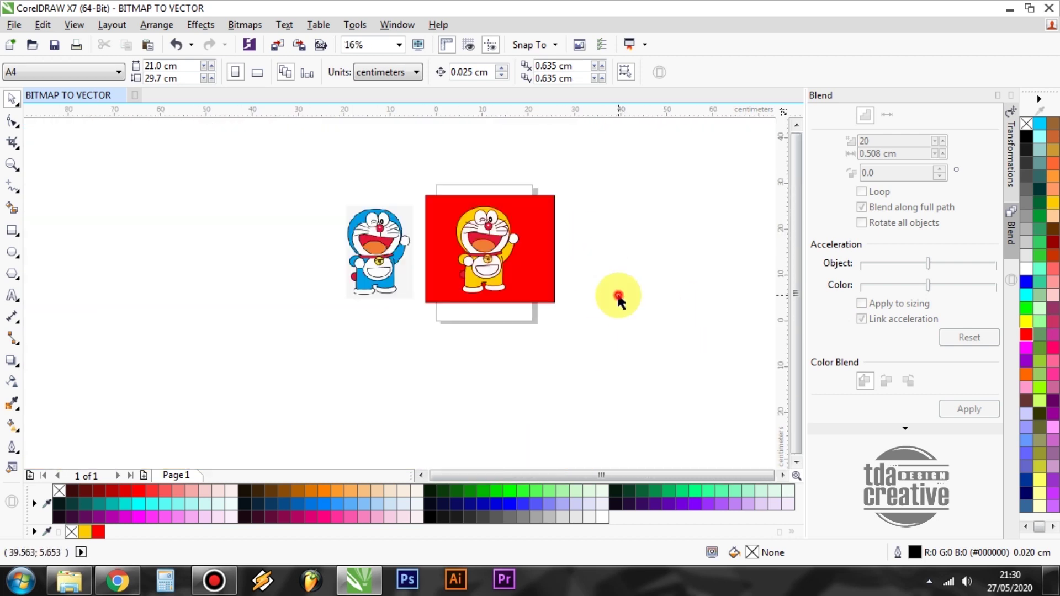
{"action": "scroll", "coordinate": [618, 298], "scroll_direction": "up", "scroll_amount": 1}
Step: Move the vector Doraemon aside, put the original bitmap on the red rectangle and examine the bitmap's background
{"action": "left_click_drag", "start_coordinate": [550, 241], "coordinate": [713, 242]}
{"action": "left_click_drag", "start_coordinate": [336, 234], "coordinate": [499, 232]}
{"action": "left_click", "coordinate": [333, 311]}
{"action": "scroll", "coordinate": [531, 148], "scroll_direction": "up", "scroll_amount": 2}
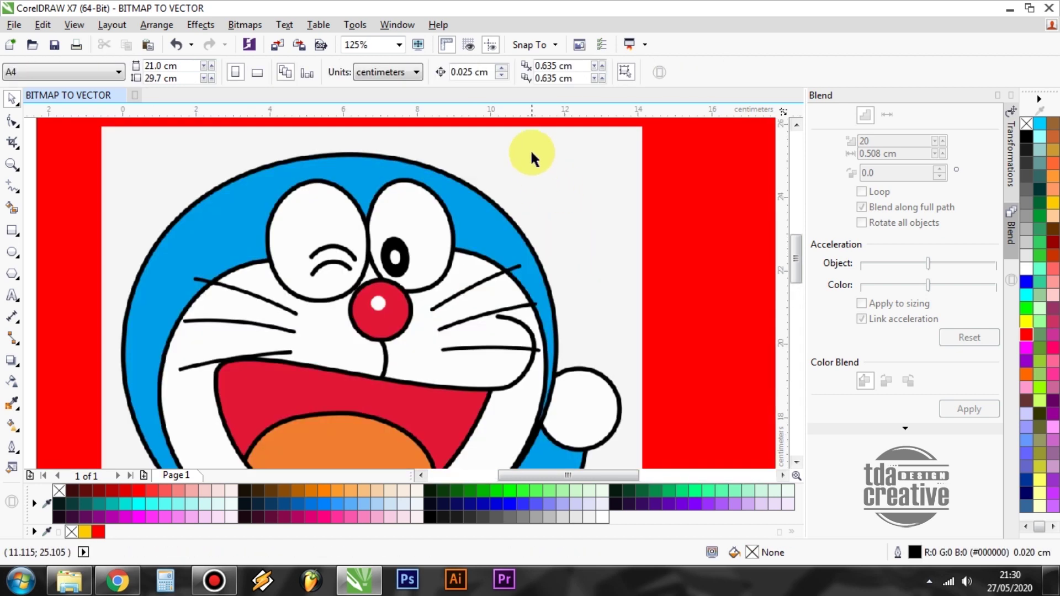
{"action": "scroll", "coordinate": [531, 154], "scroll_direction": "down", "scroll_amount": 2}
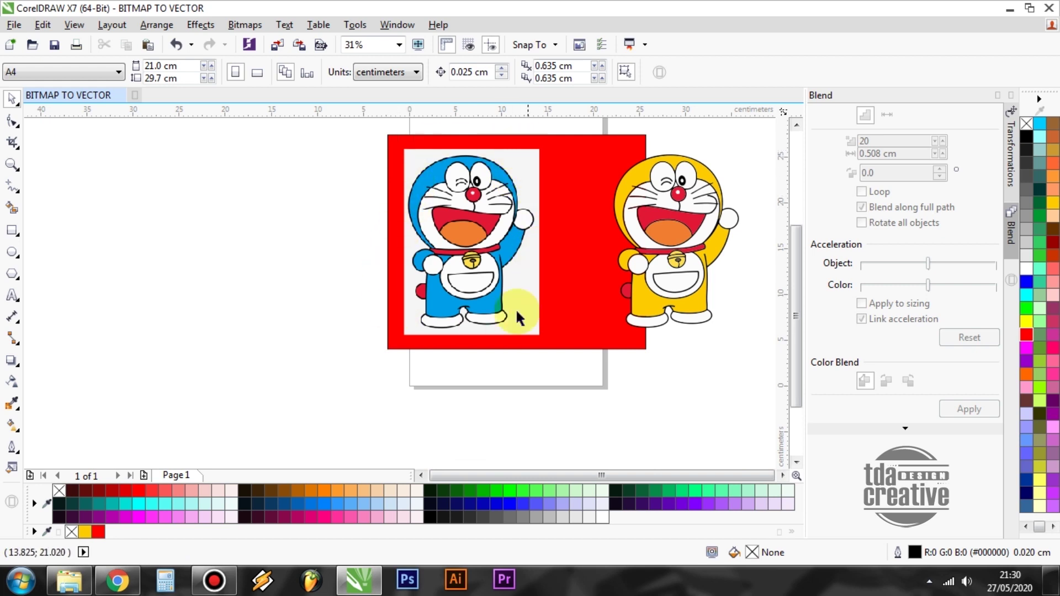
Step: Move the original bitmap back to the left of the page and return the yellow Doraemon onto the red rectangle
{"action": "left_click_drag", "start_coordinate": [486, 242], "coordinate": [283, 236]}
{"action": "left_click_drag", "start_coordinate": [665, 207], "coordinate": [516, 214]}
{"action": "left_click", "coordinate": [733, 237]}
Step: Examine the outline quality of the vector Doraemon's face and eyes at high magnification against the red background
{"action": "scroll", "coordinate": [478, 218], "scroll_direction": "up", "scroll_amount": 5}
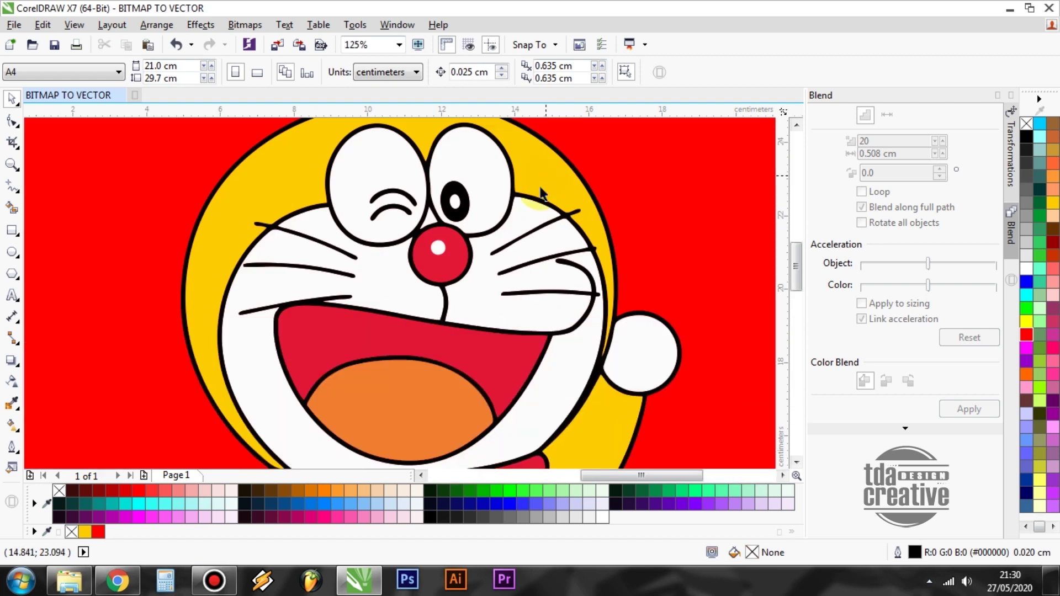
{"action": "scroll", "coordinate": [352, 255], "scroll_direction": "down", "scroll_amount": 3}
{"action": "scroll", "coordinate": [378, 230], "scroll_direction": "up", "scroll_amount": 3}
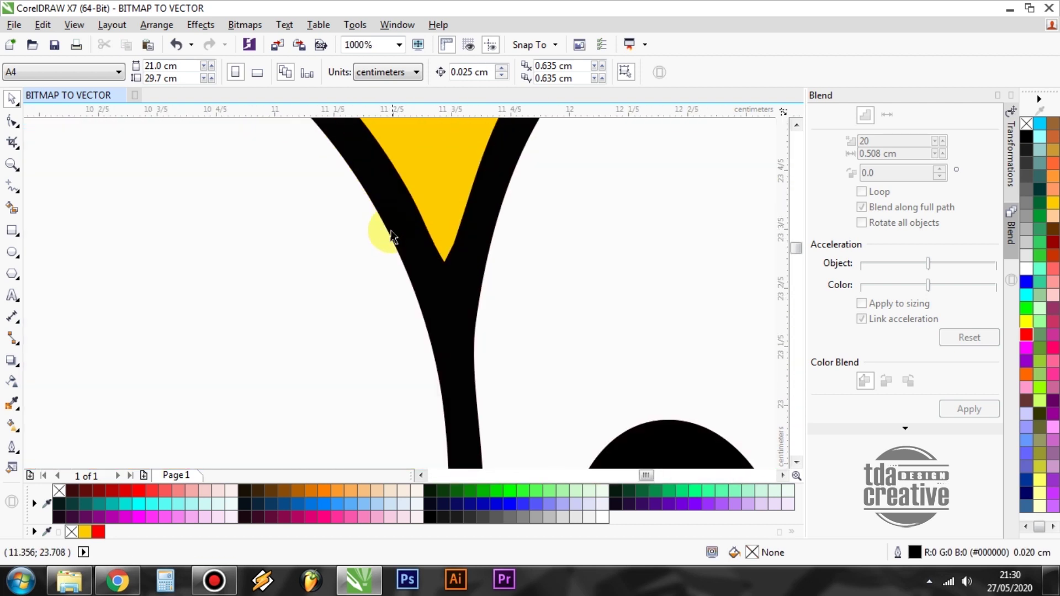
{"action": "scroll", "coordinate": [393, 218], "scroll_direction": "down", "scroll_amount": 3}
{"action": "scroll", "coordinate": [393, 218], "scroll_direction": "down", "scroll_amount": 2}
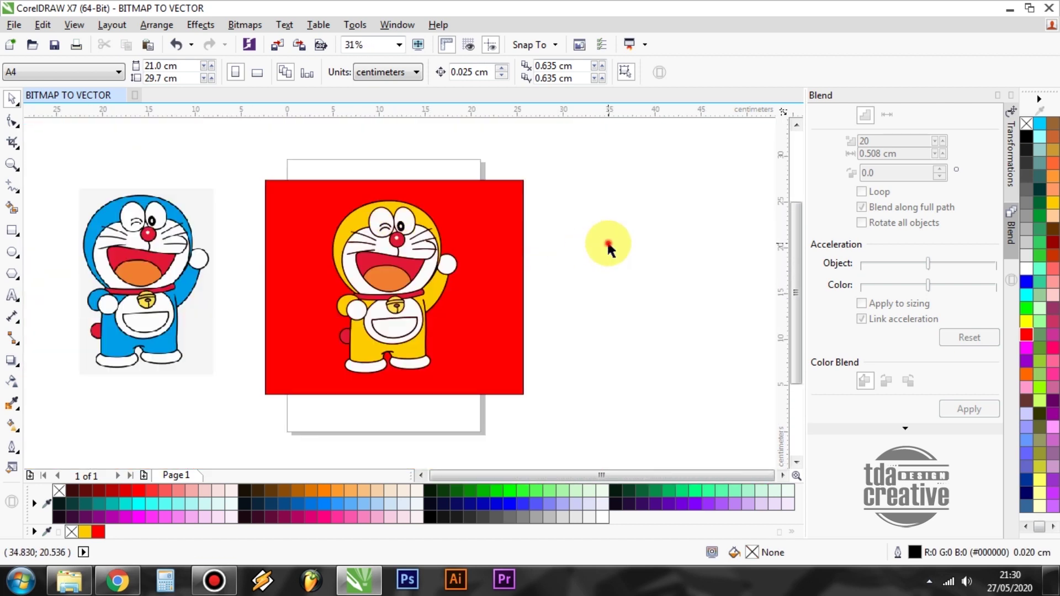